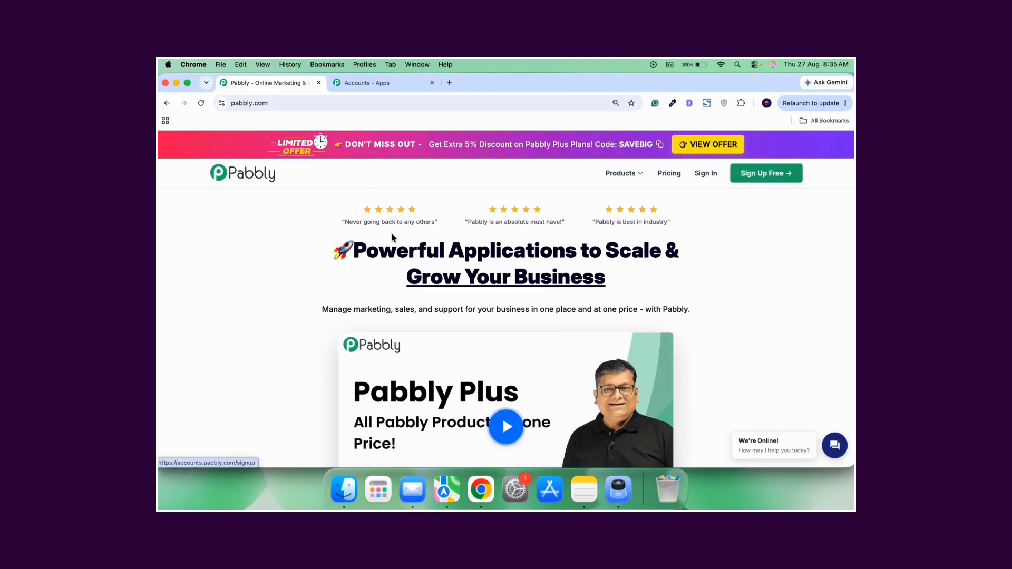
Open Pabbly Studio (Beta) from the list of all Pabbly apps.
click(393, 83)
scroll(504, 256, up, 5)
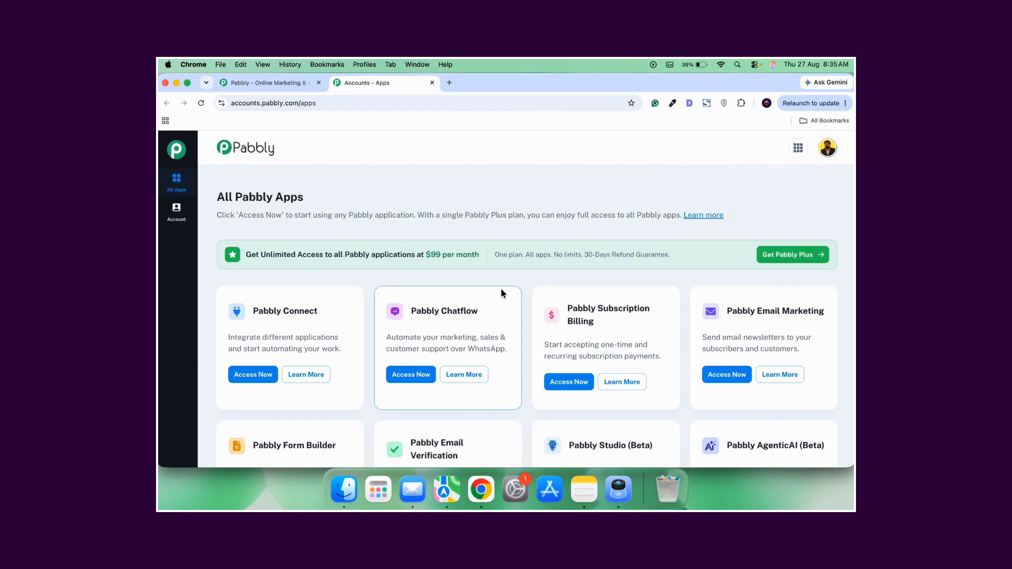
scroll(552, 263, down, 4)
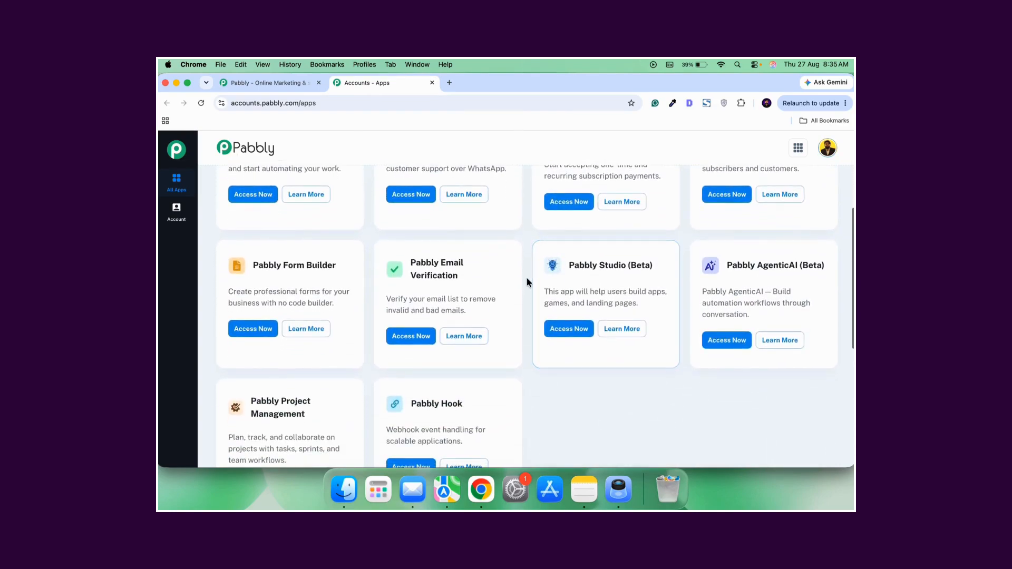
scroll(601, 311, down, 3)
scroll(611, 300, up, 2)
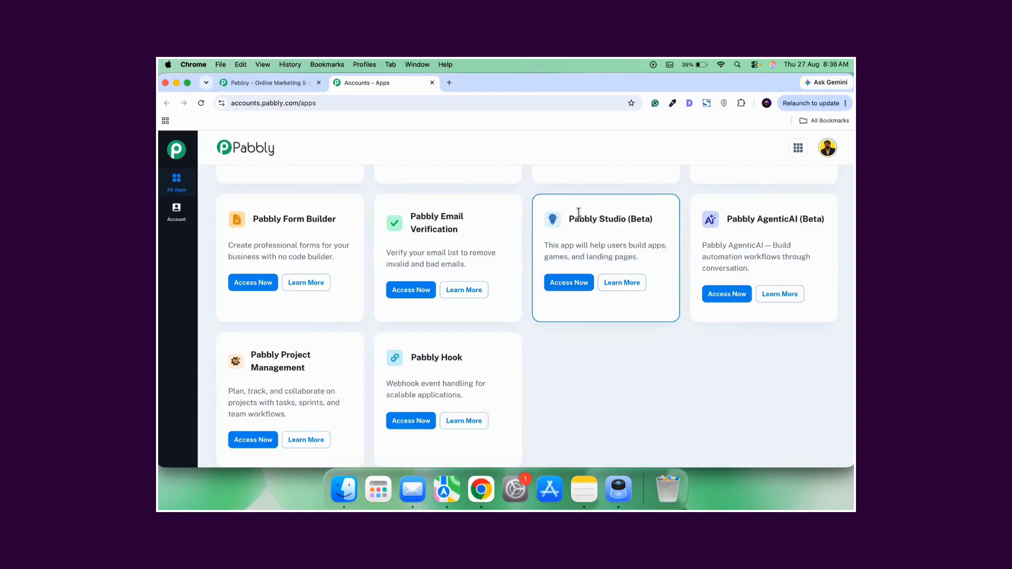
click(573, 287)
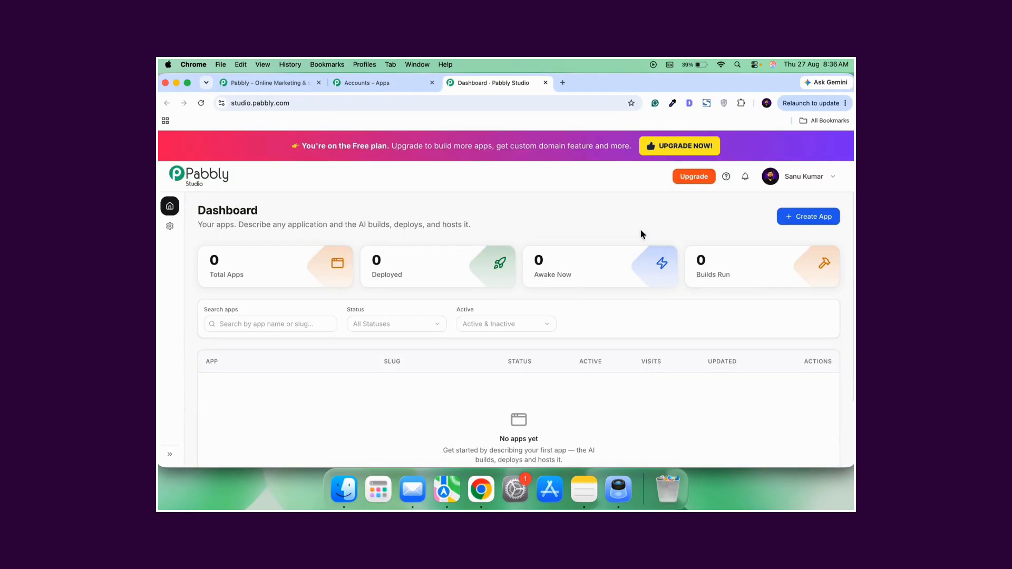
Examine the Pabbly Studio dashboard, including the app statistics, the search and status filters, and the app list.
scroll(561, 329, down, 3)
scroll(561, 331, up, 3)
scroll(561, 329, down, 3)
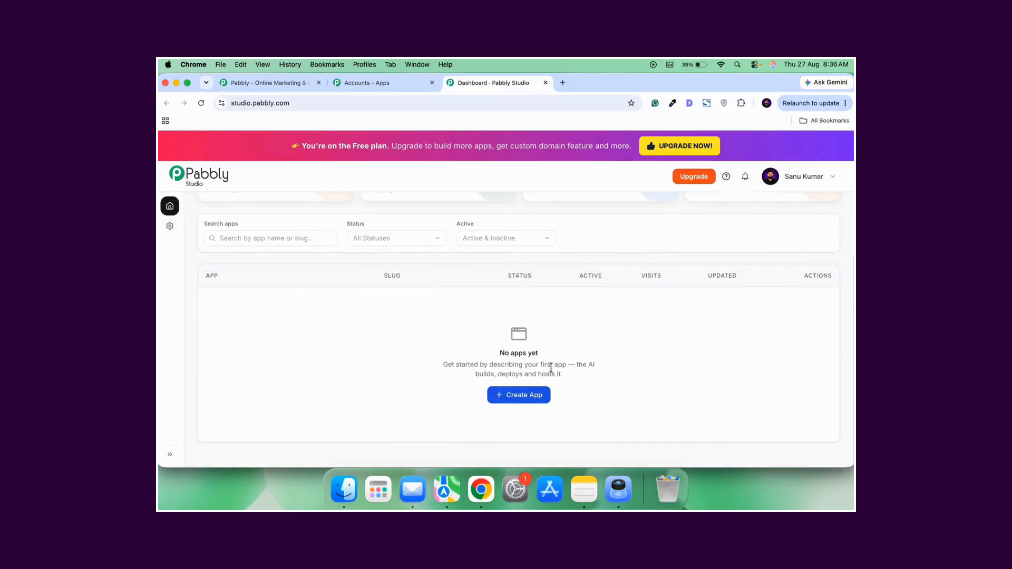
scroll(590, 360, up, 3)
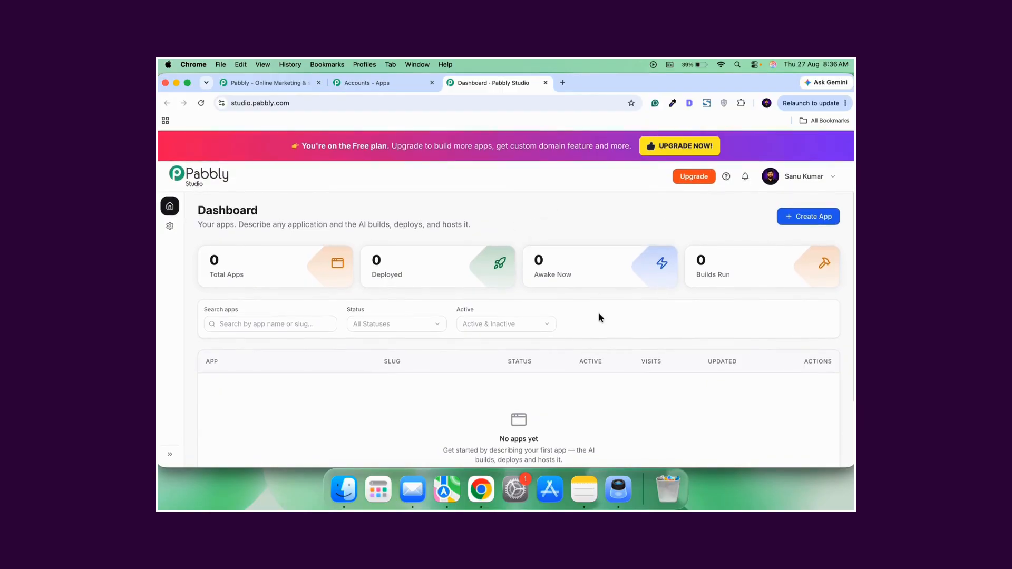
scroll(598, 318, down, 3)
scroll(599, 317, up, 3)
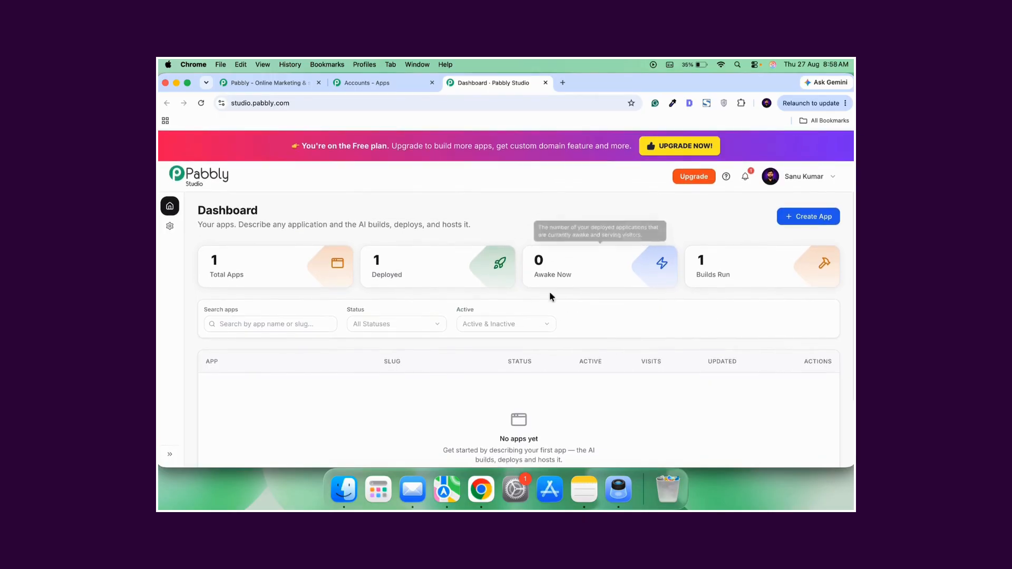
scroll(599, 331, down, 1)
scroll(604, 328, up, 1)
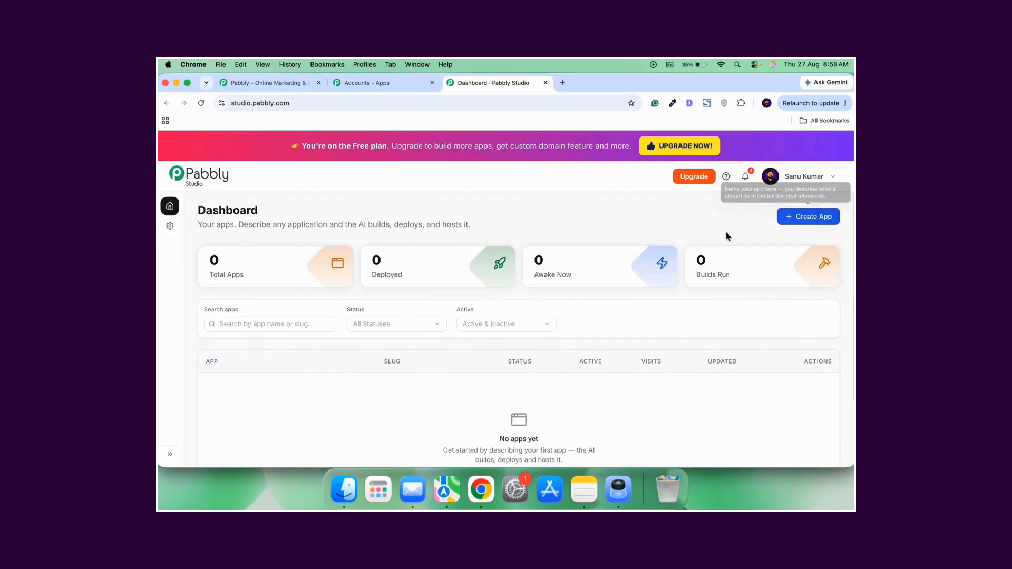
Create a new app named "Digital Nexus".
click(806, 219)
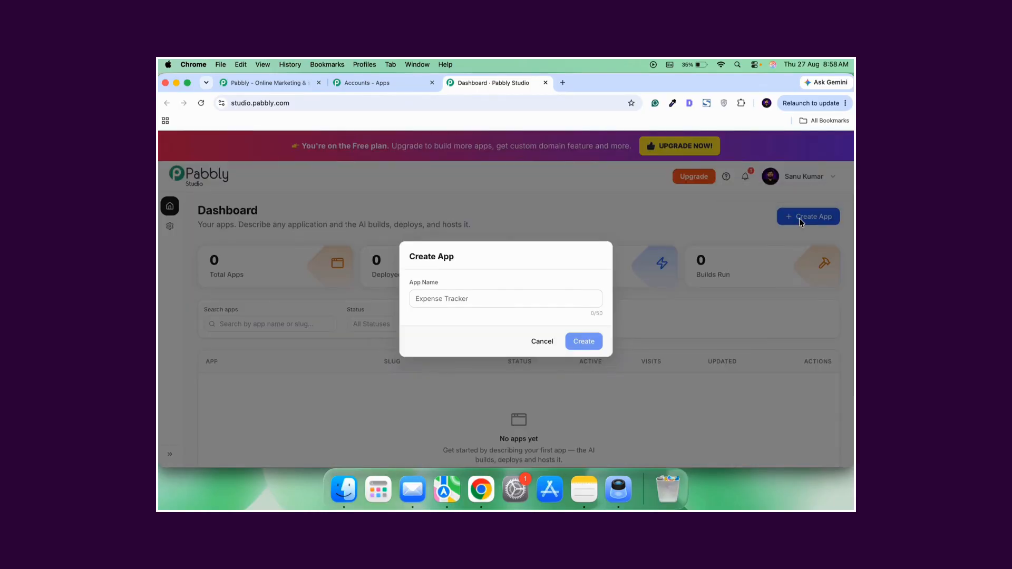
click(485, 302)
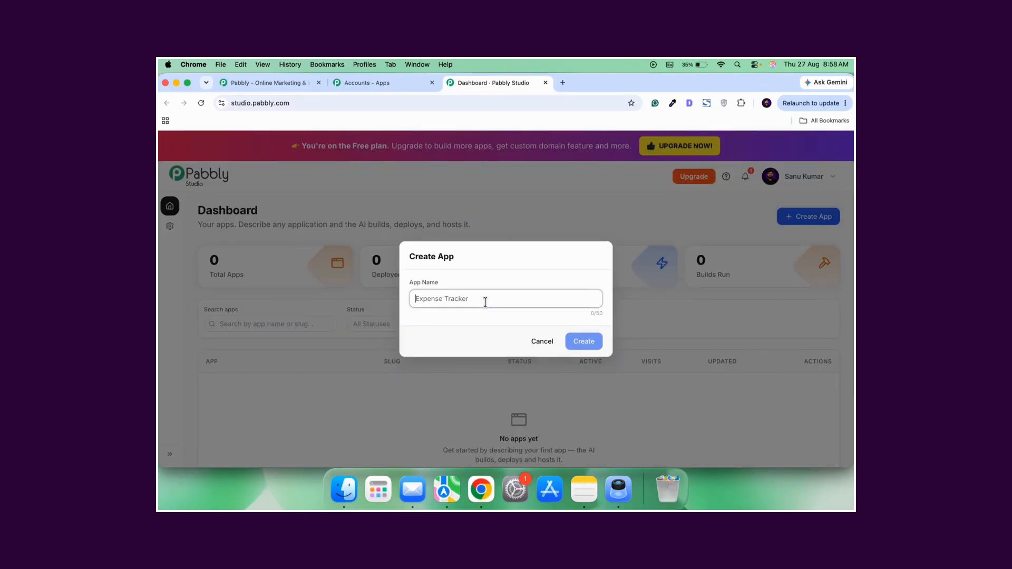
key(Caps_Lock)
text(Digital Nexus)
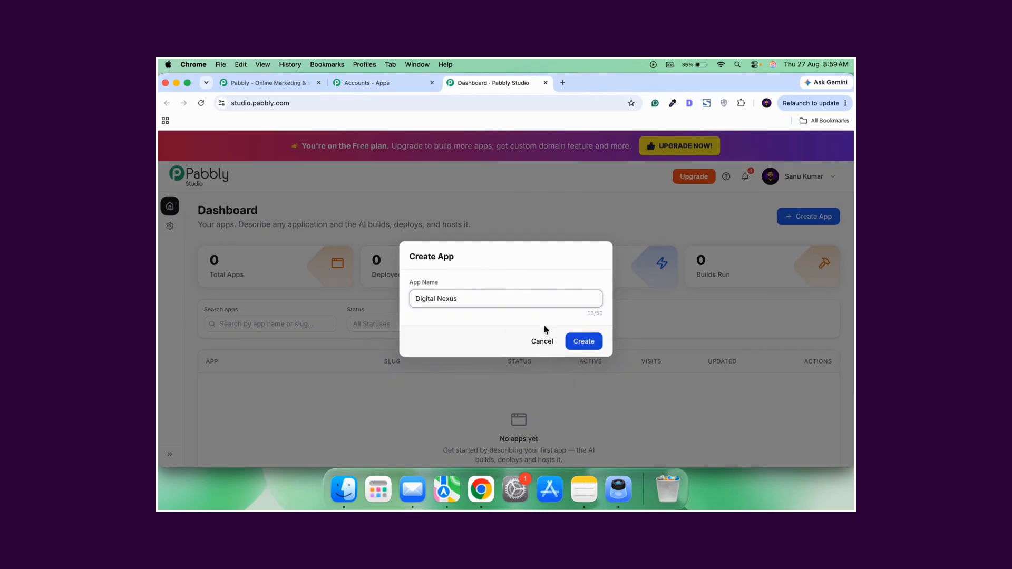
click(584, 342)
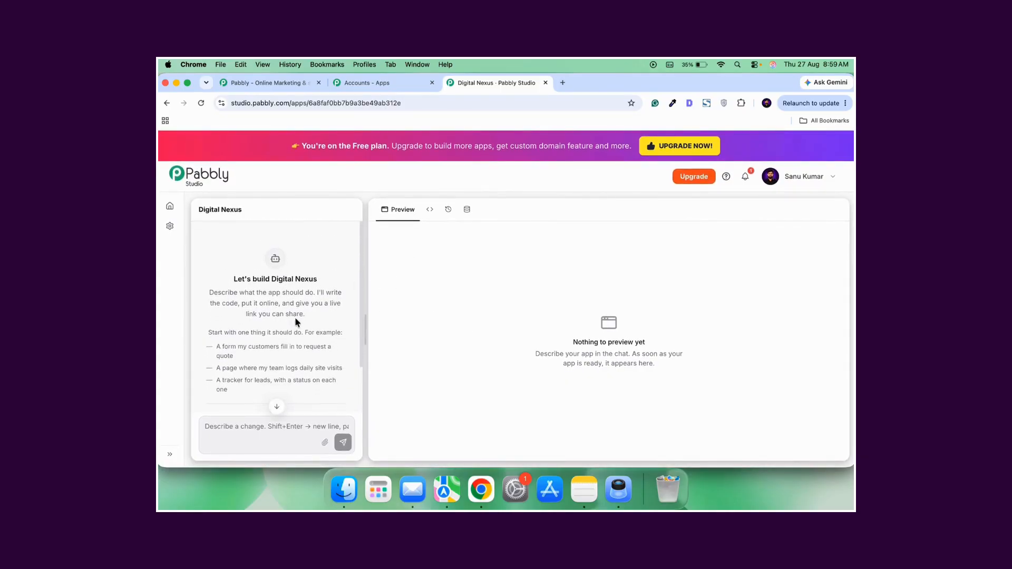
Enter a prompt for a job application app with candidate details, resume upload, cover letter, and an admin dashboard for searching, filtering and updating applications.
scroll(290, 333, down, 3)
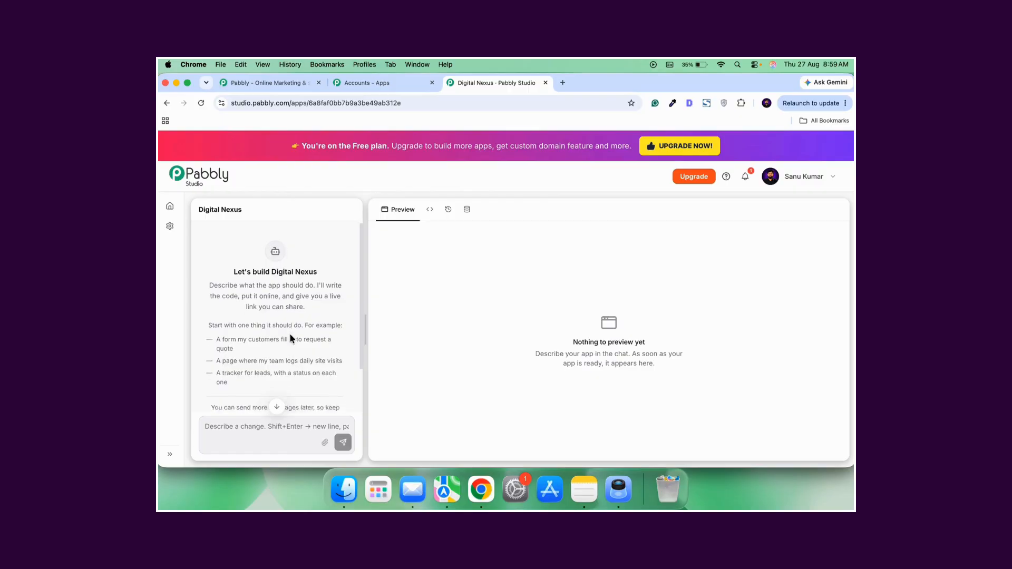
click(287, 431)
scroll(296, 360, up, 2)
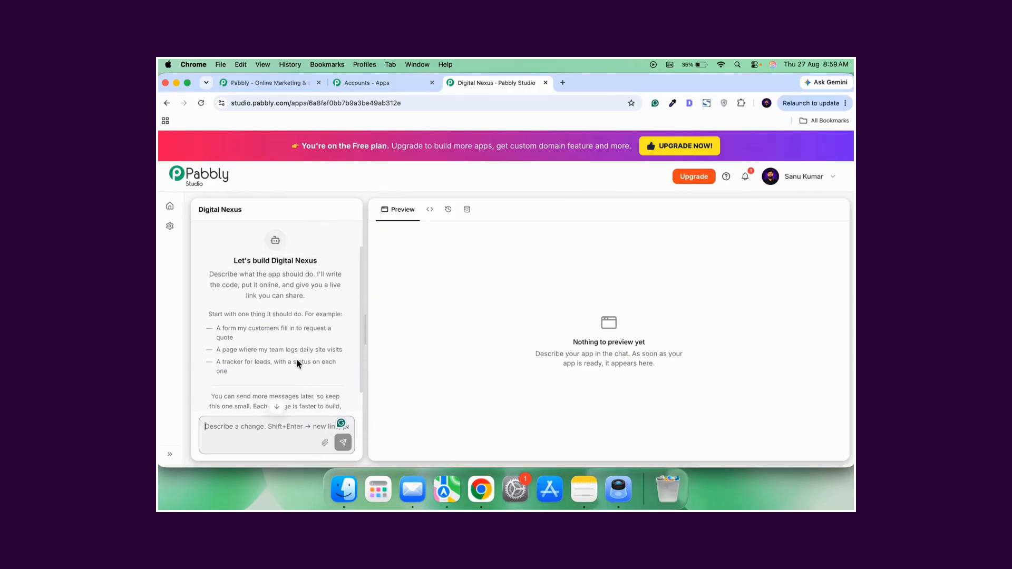
scroll(296, 360, down, 2)
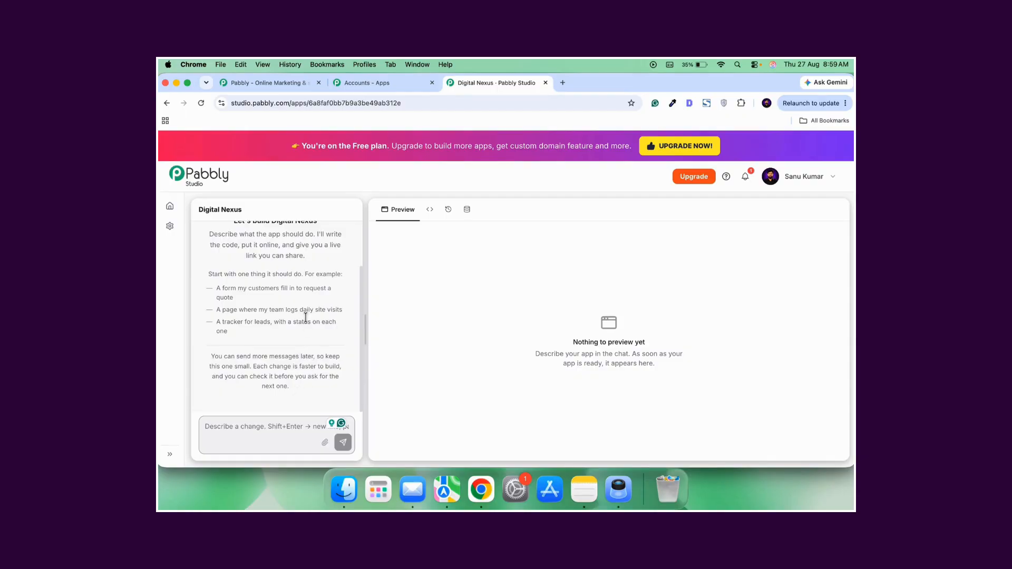
scroll(292, 378, up, 2)
scroll(292, 377, down, 2)
key(super+v)
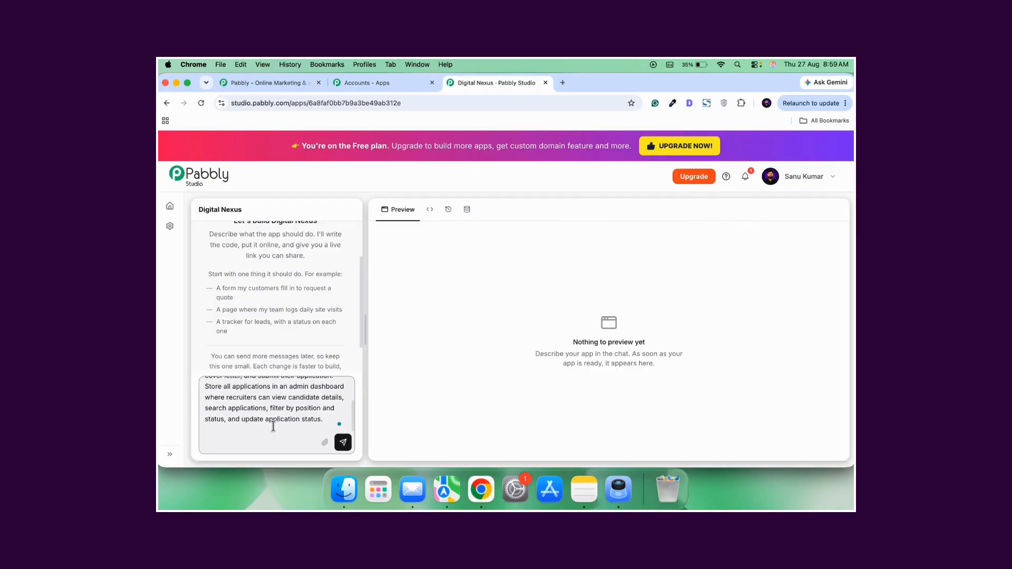
scroll(281, 399, up, 5)
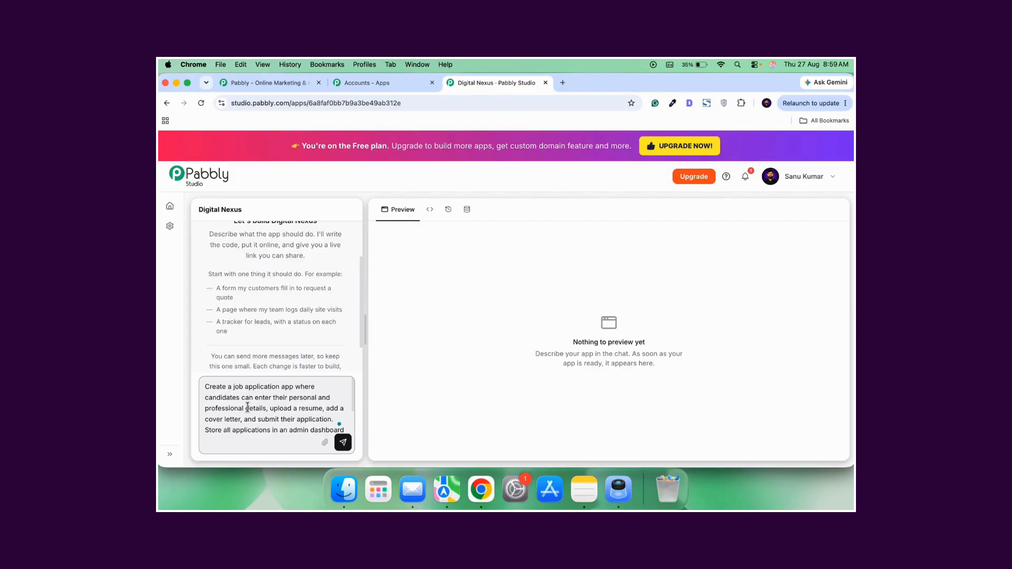
text(where recruiters can view candidate details, search applications, filter by position and)
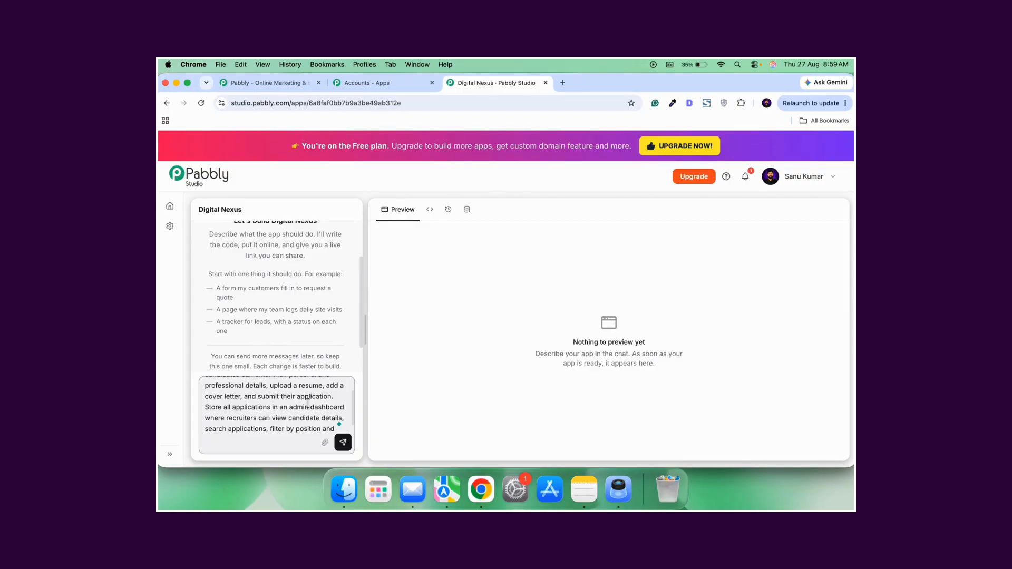
text( status, and update application status.)
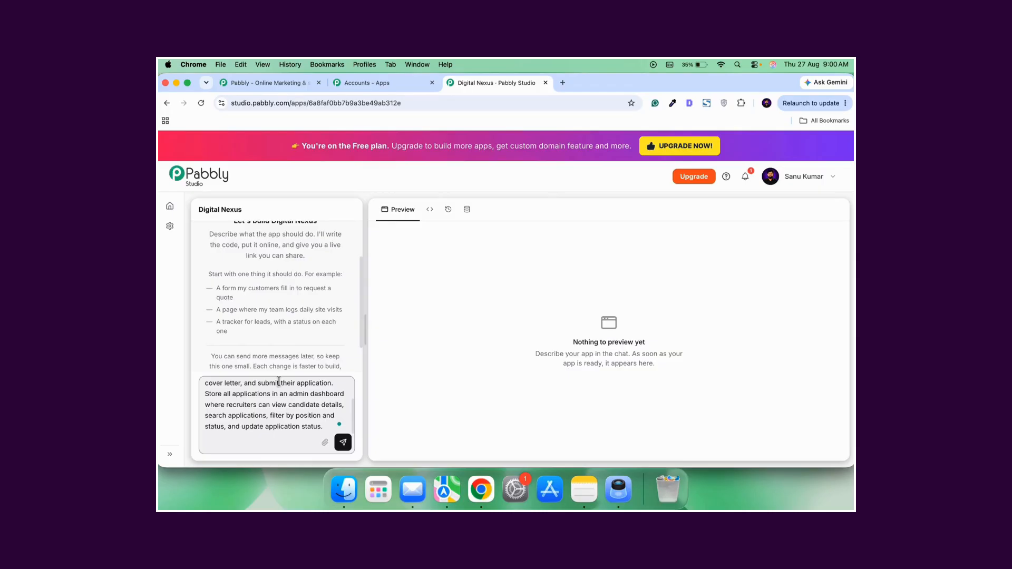
Send the app prompt to the builder and pick the light blue colour theme to build with.
scroll(260, 323, down, 2)
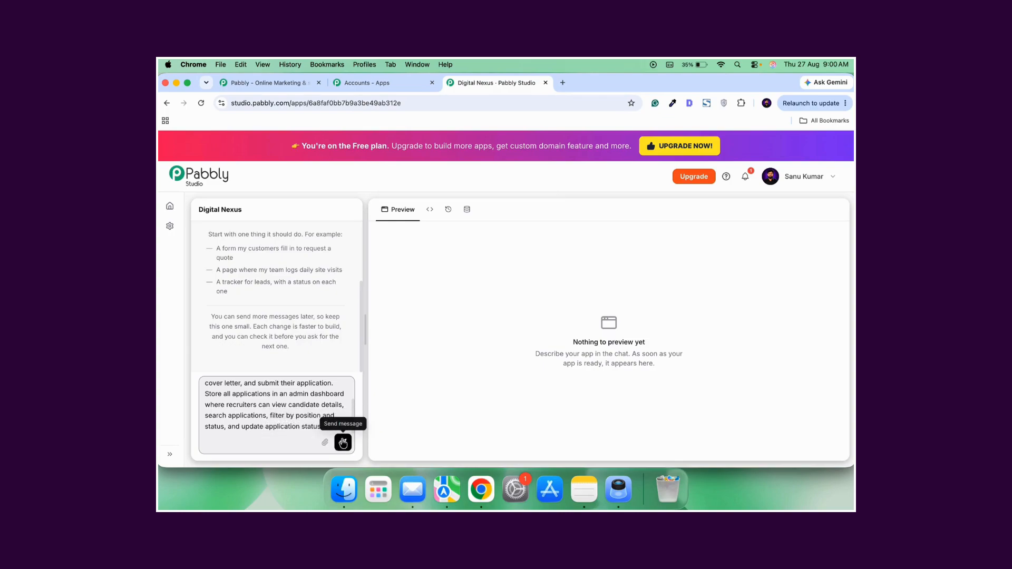
scroll(315, 416, up, 3)
scroll(316, 416, down, 3)
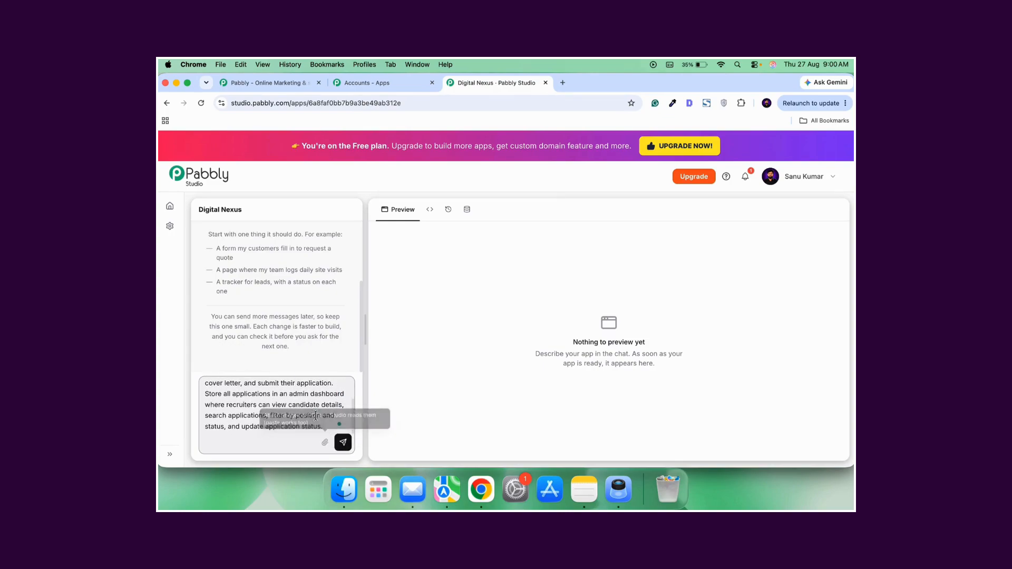
click(344, 442)
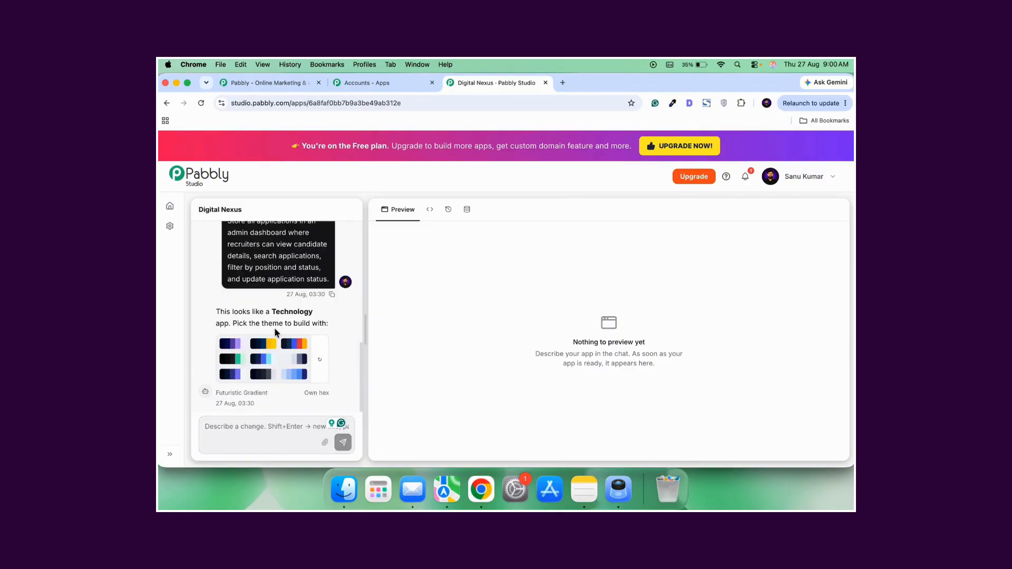
click(296, 376)
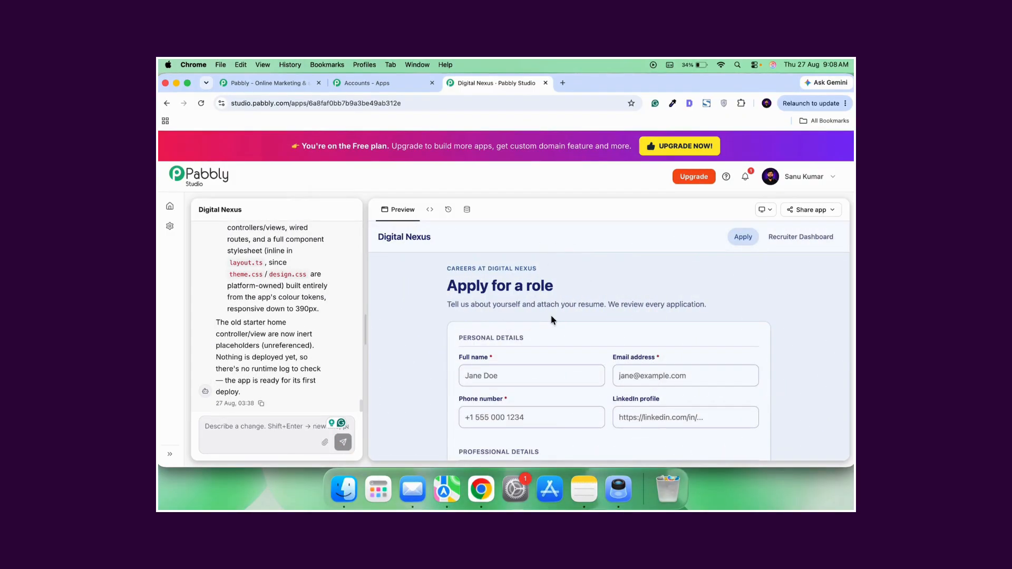
Review the generated job application form in the preview, down to the resume, cover letter and submission section.
scroll(552, 320, down, 10)
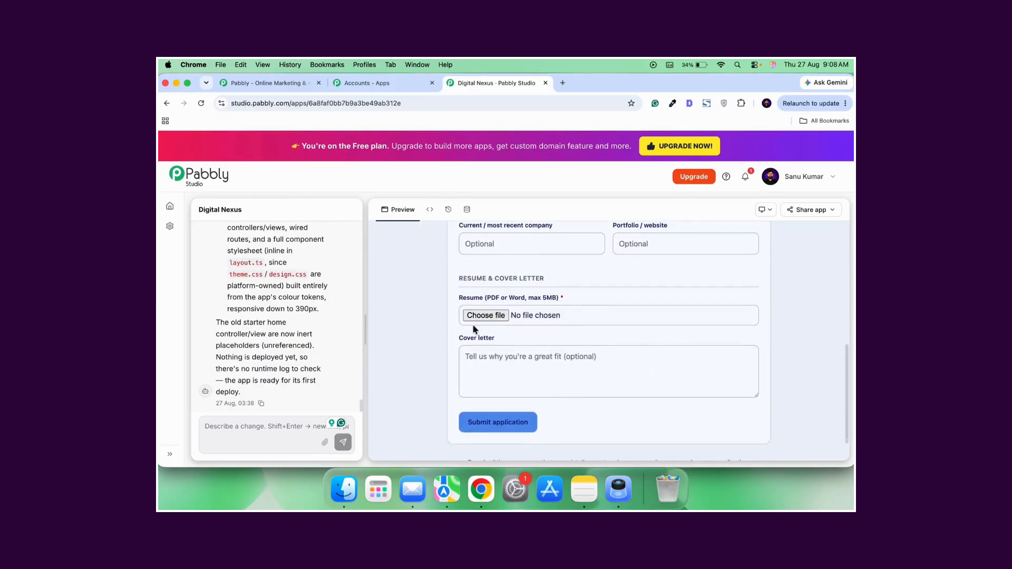
scroll(576, 361, down, 2)
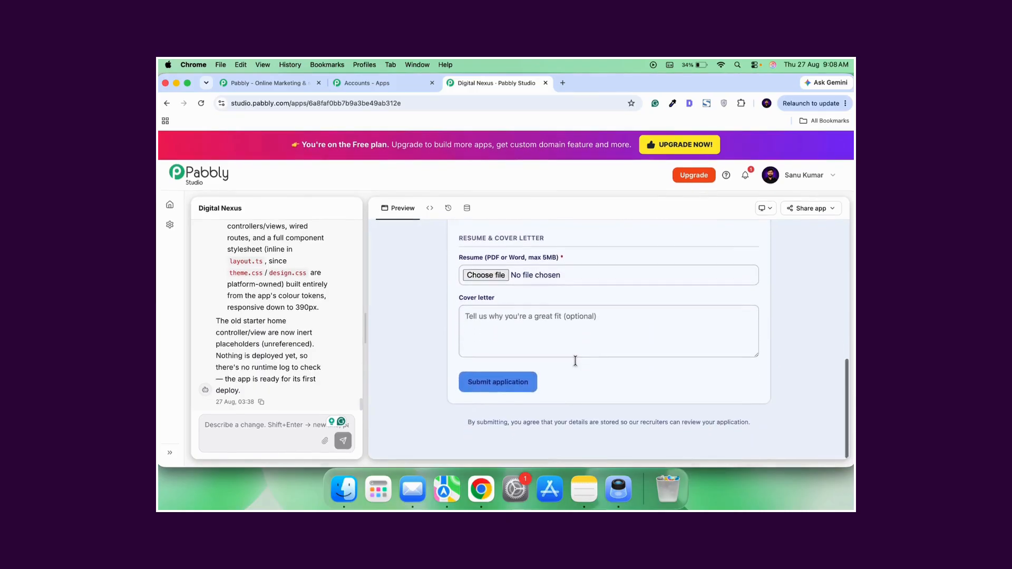
click(498, 381)
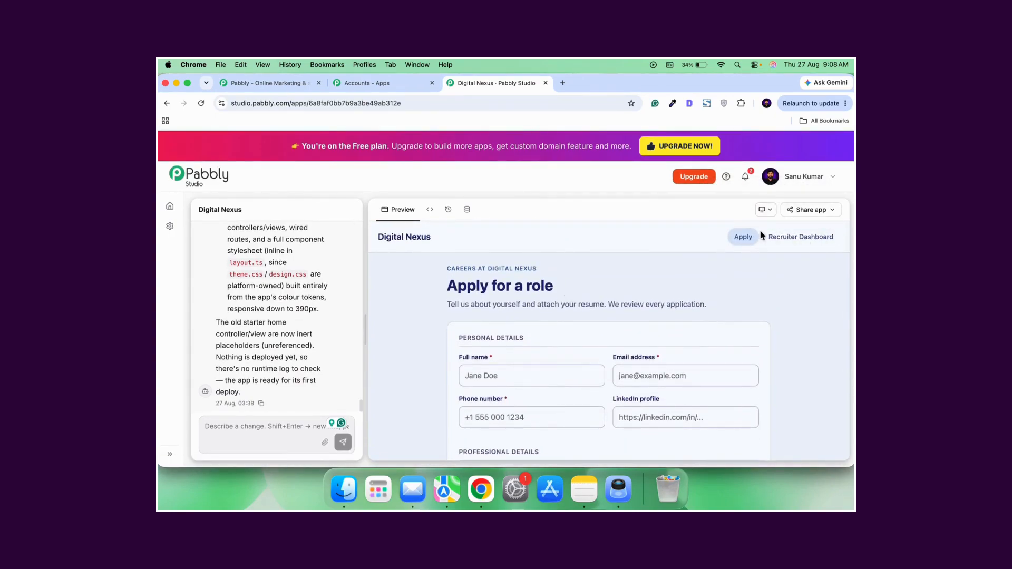
Preview the app at Tablet size and look through the application form.
click(770, 215)
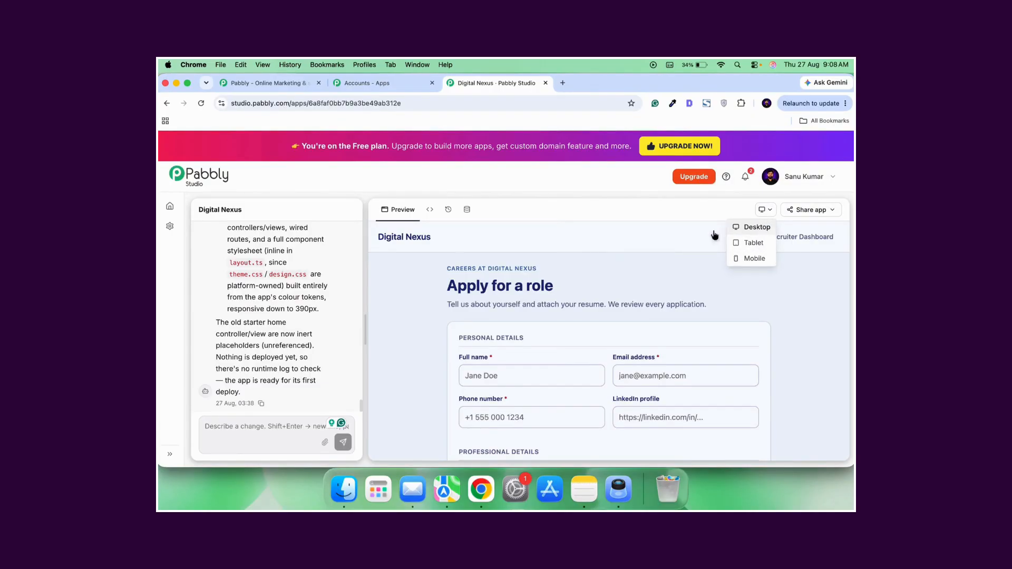
click(754, 244)
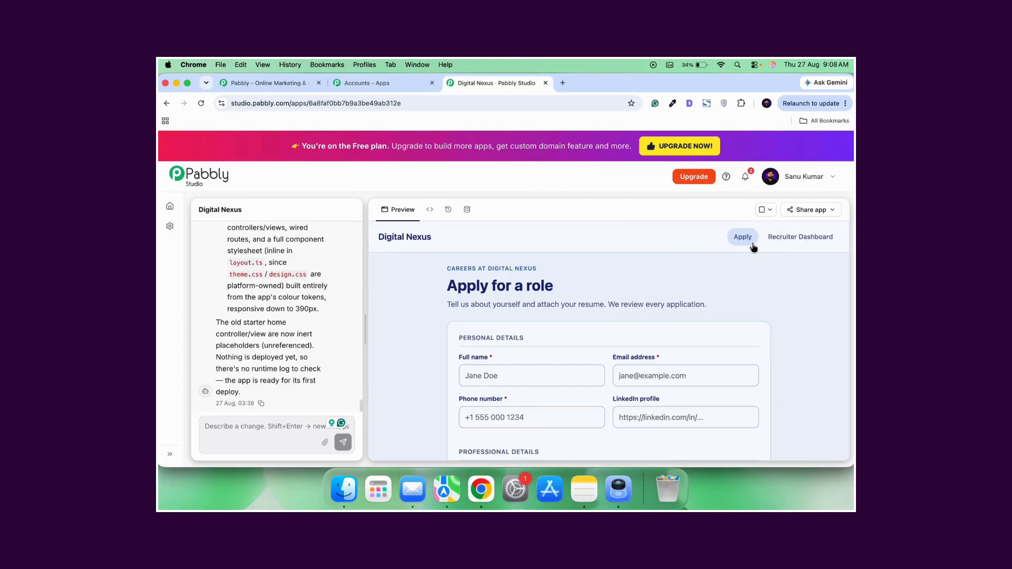
scroll(652, 324, down, 5)
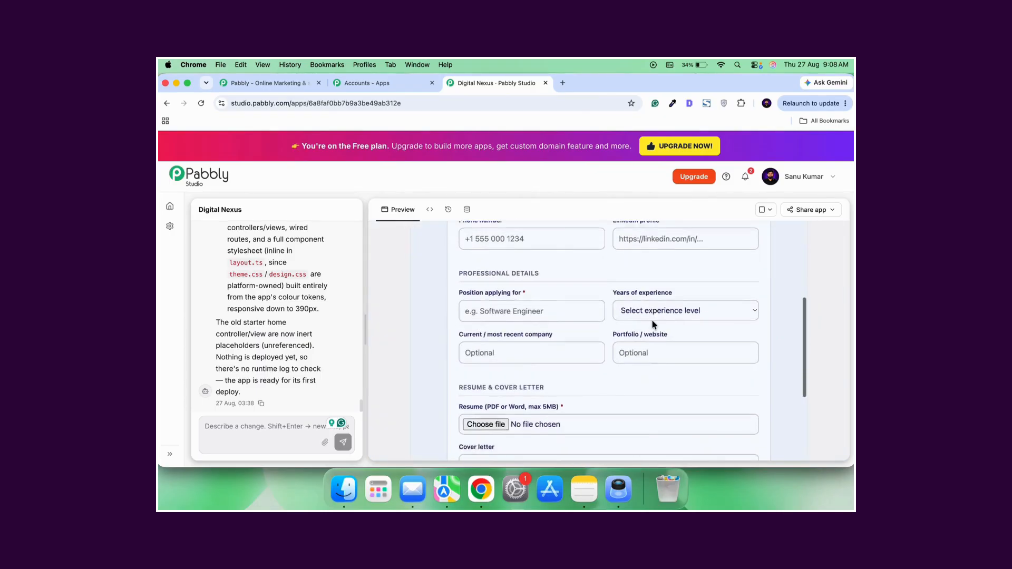
scroll(651, 325, up, 5)
Change the preview to Mobile size and check the layout of the application form.
click(767, 211)
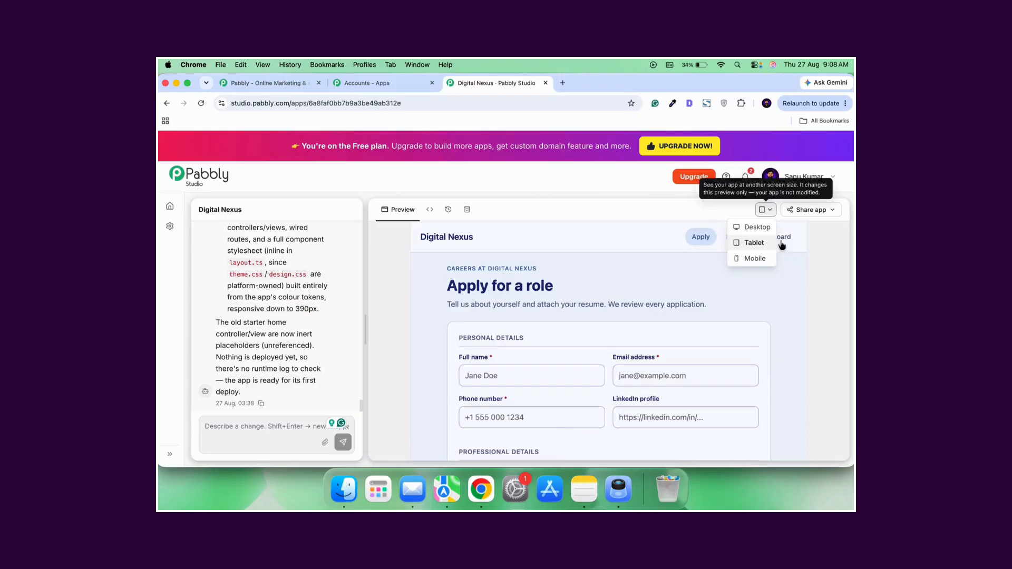
click(756, 259)
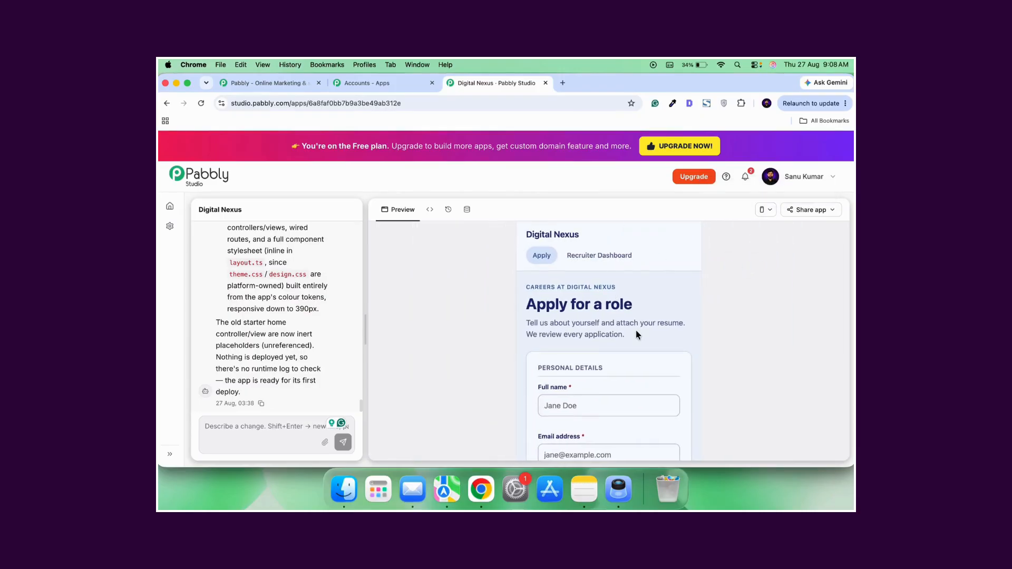
scroll(638, 337, down, 2)
scroll(640, 345, up, 2)
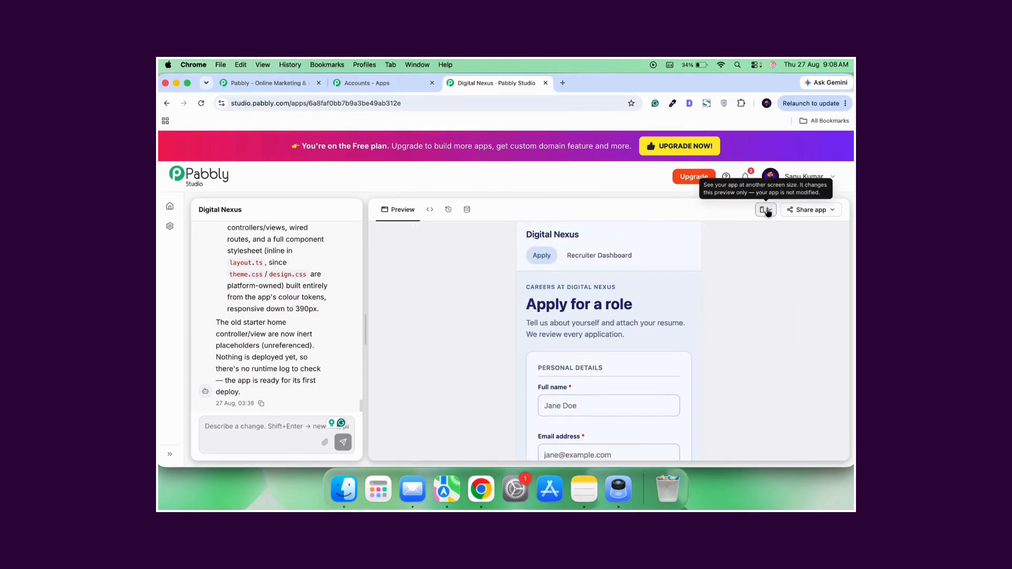
Return the preview to Desktop size and look over the full application form.
click(767, 211)
click(755, 230)
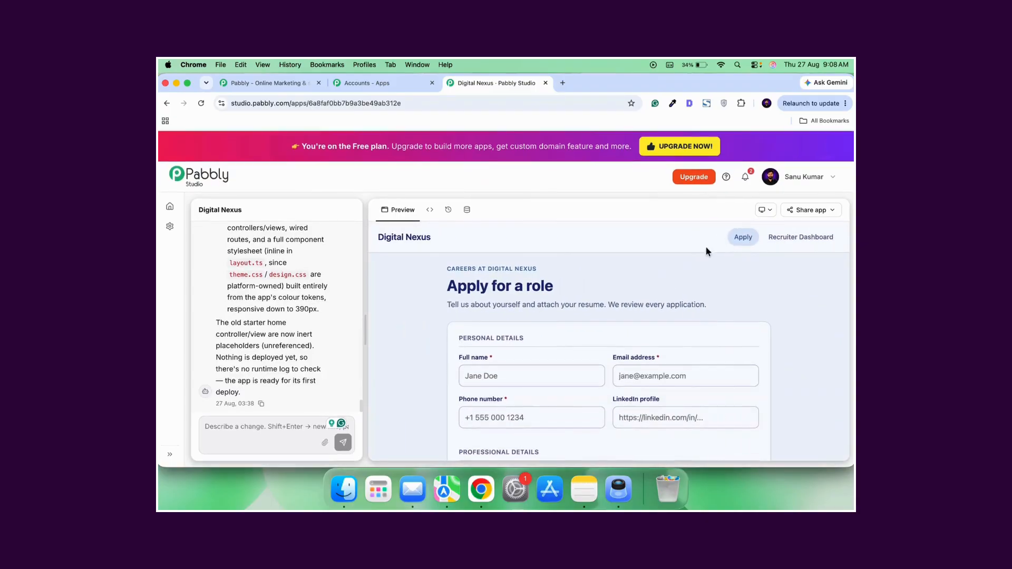
scroll(559, 373, down, 10)
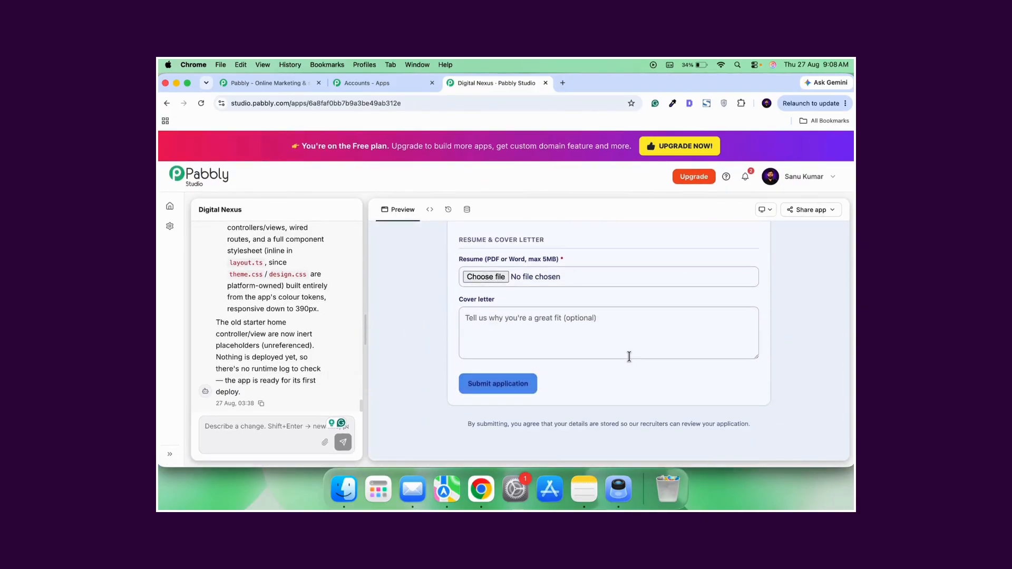
scroll(642, 289, up, 10)
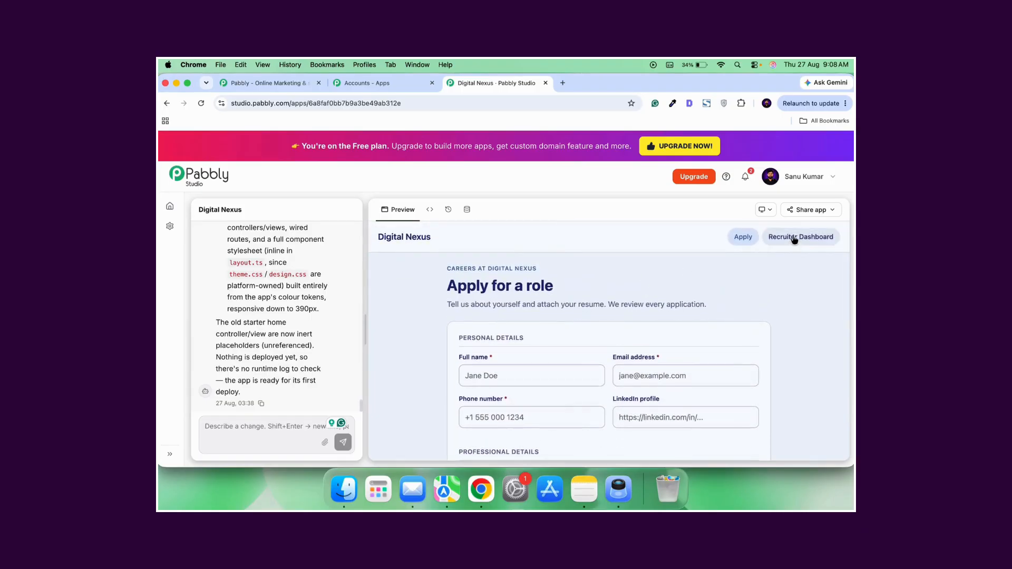
Open the Digital Nexus app's public link in the browser from its sharing options.
click(812, 209)
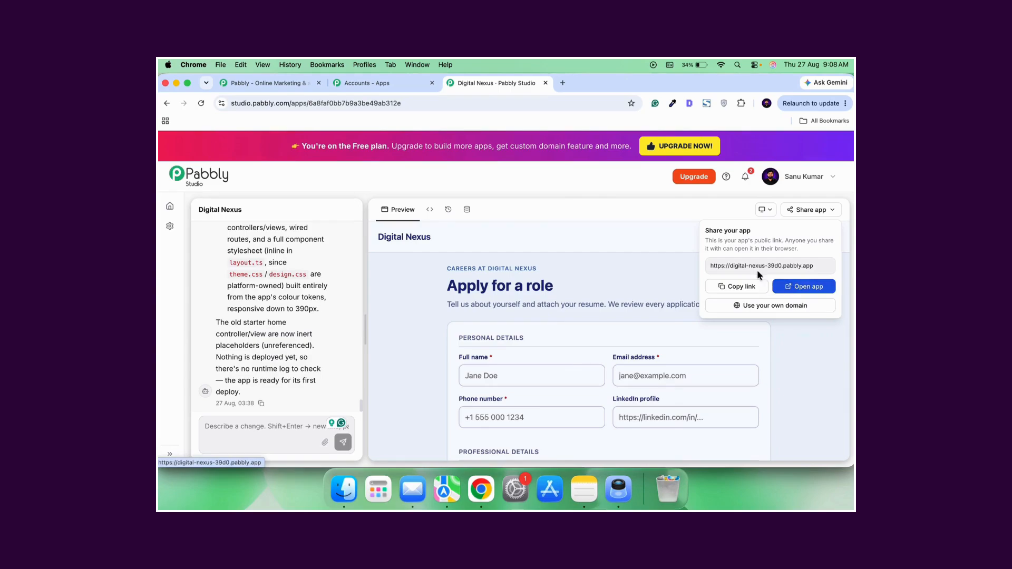
click(805, 211)
click(805, 211)
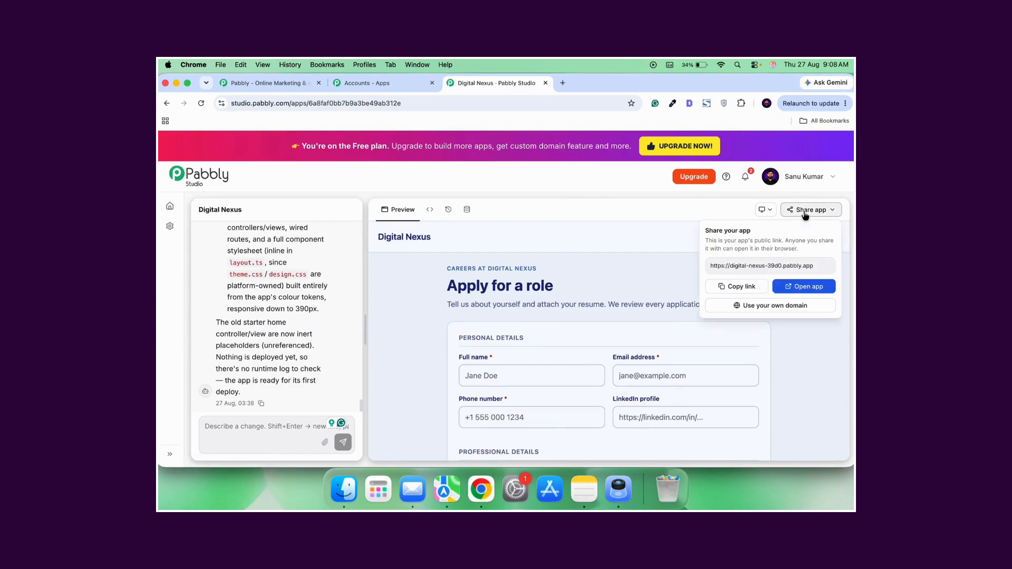
click(812, 286)
Return to the Pabbly Studio project and look back through the build conversation to the original app prompt.
click(507, 82)
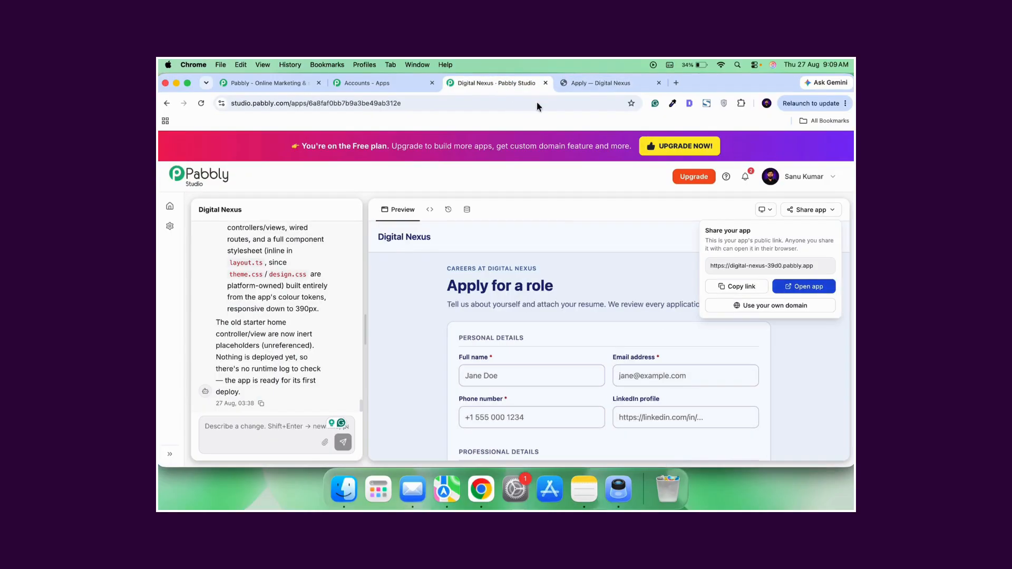
click(285, 338)
scroll(283, 336, up, 5)
scroll(283, 335, up, 10)
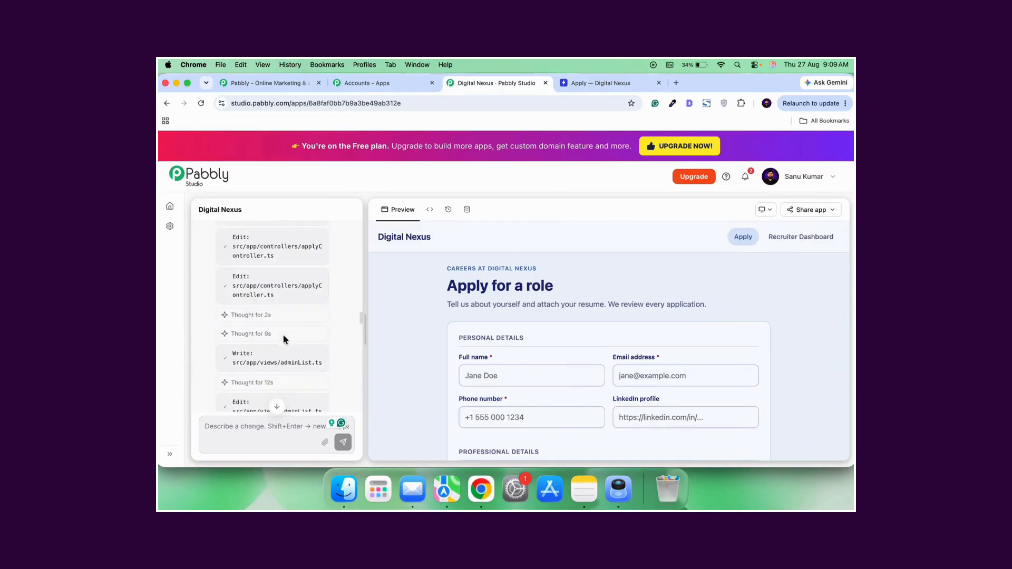
scroll(284, 339, up, 15)
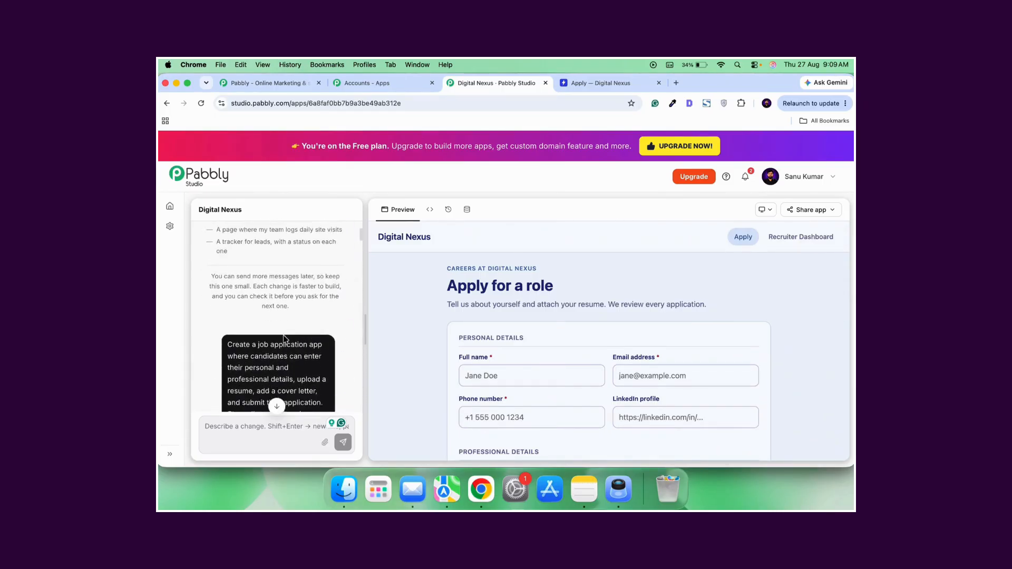
Look over the live Digital Nexus application form, from the personal details to the resume, cover letter and submission section.
click(602, 86)
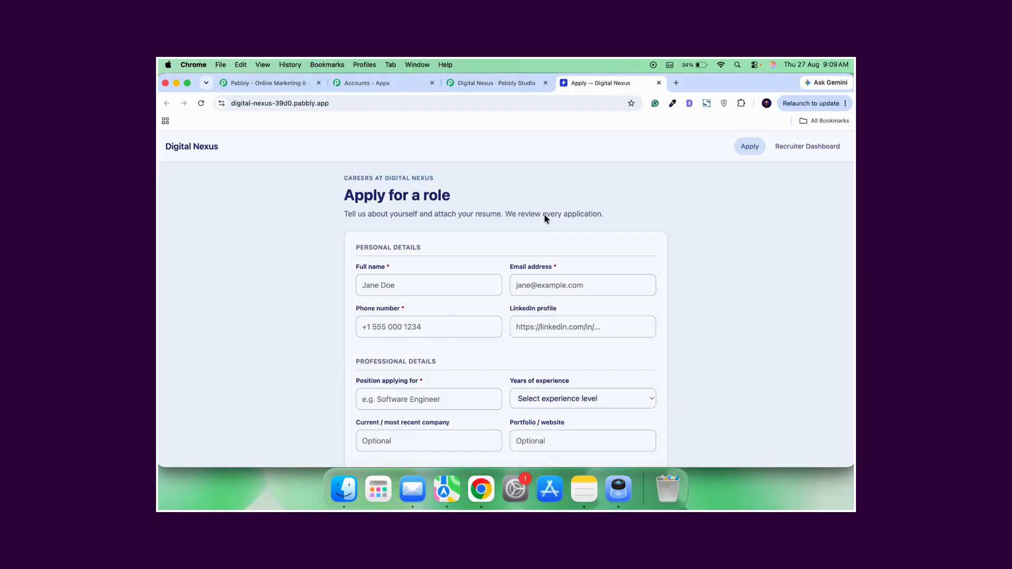
scroll(504, 330, down, 5)
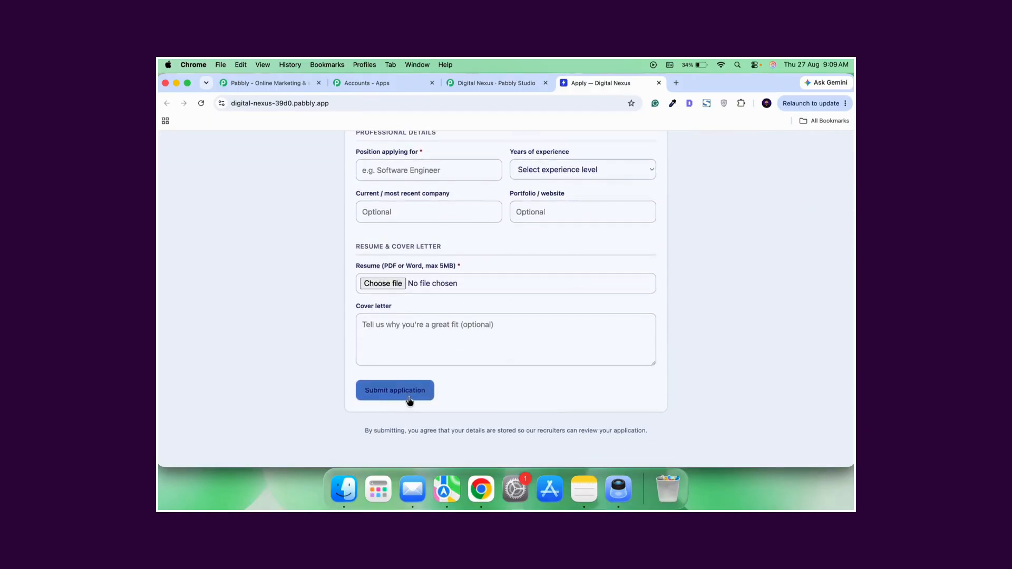
scroll(479, 266, up, 5)
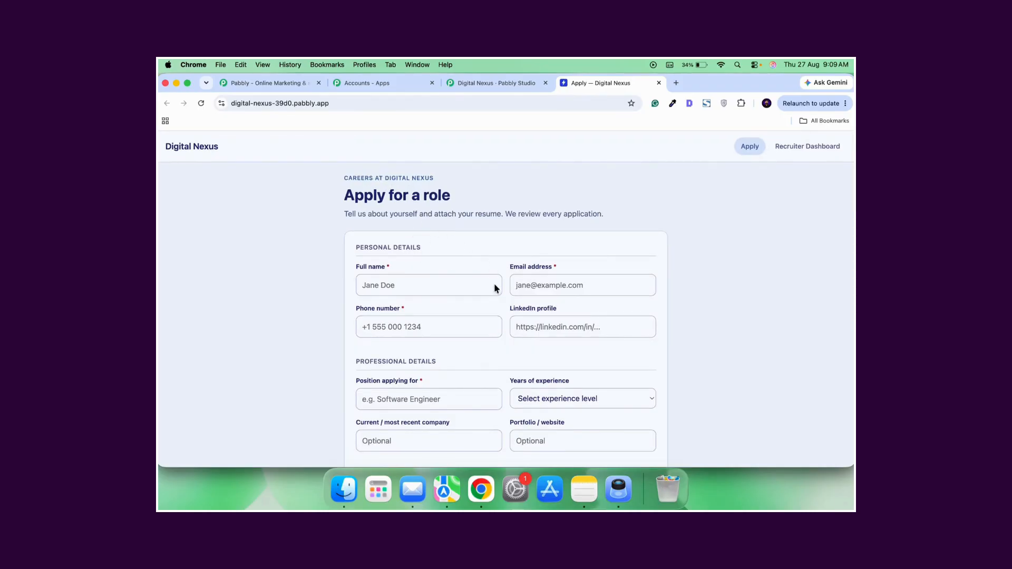
scroll(493, 330, down, 5)
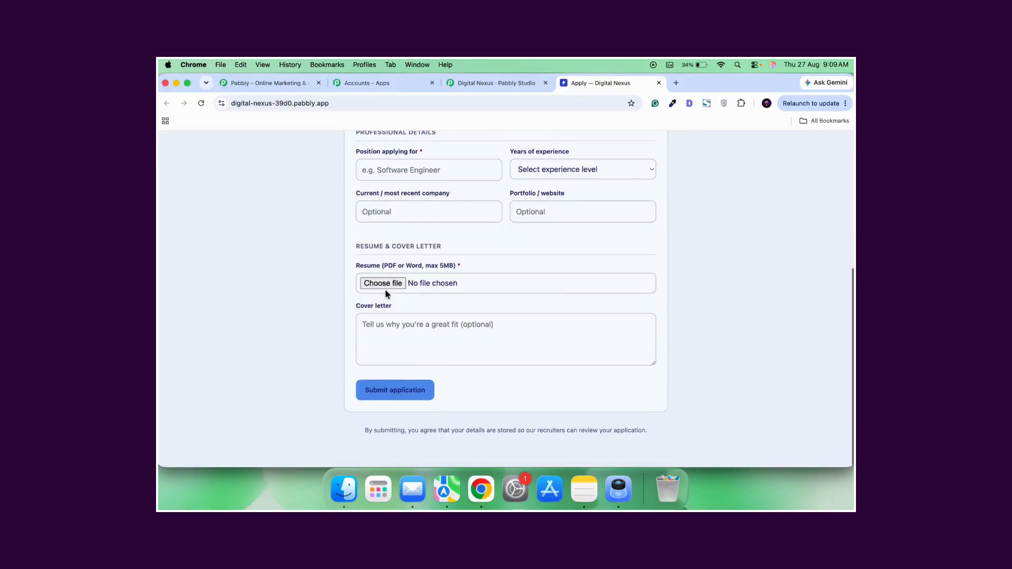
scroll(501, 350, up, 5)
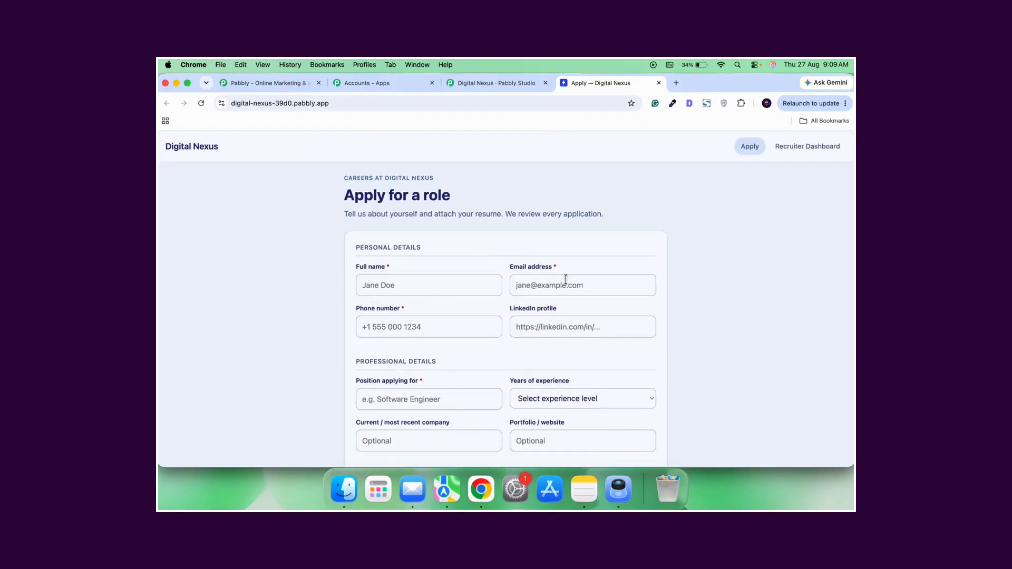
Fill in the applicant's full name, email address, phone number and LinkedIn profile from the saved suggestions.
click(424, 287)
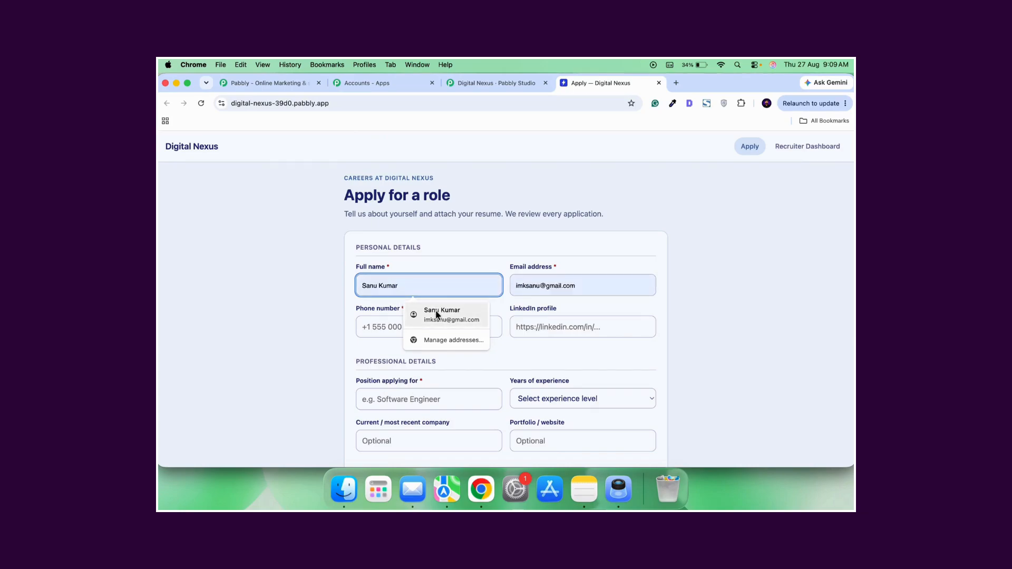
click(432, 310)
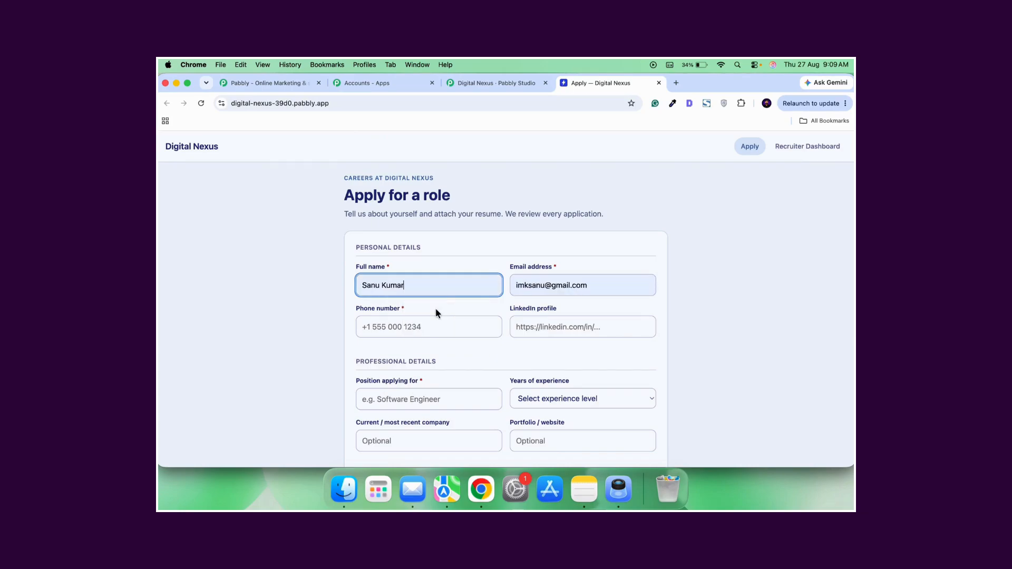
click(405, 327)
click(427, 353)
click(567, 335)
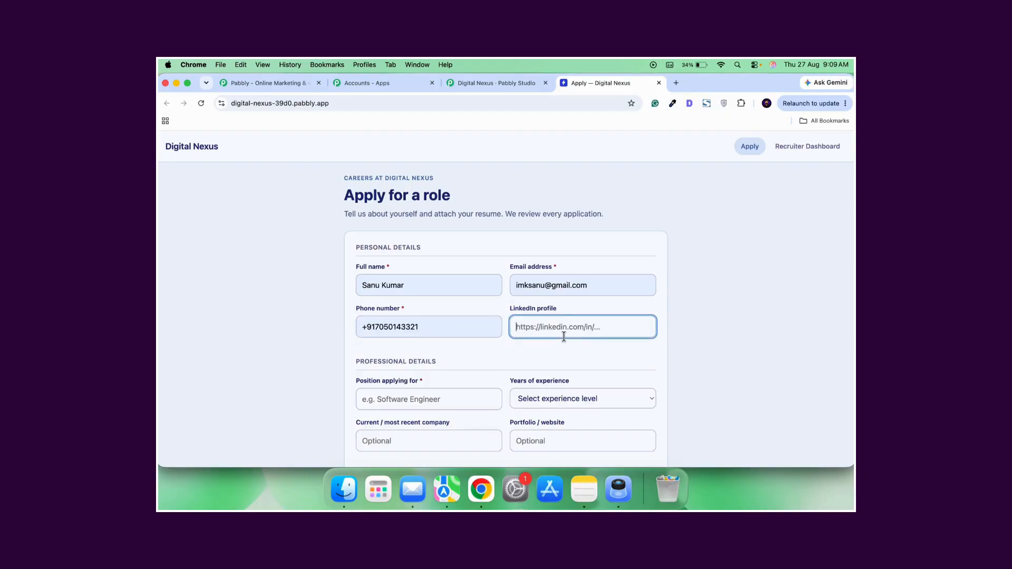
click(609, 356)
Set the position applied for to Software Engineer and the years of experience to 0-1 years (Entry level).
scroll(494, 340, down, 3)
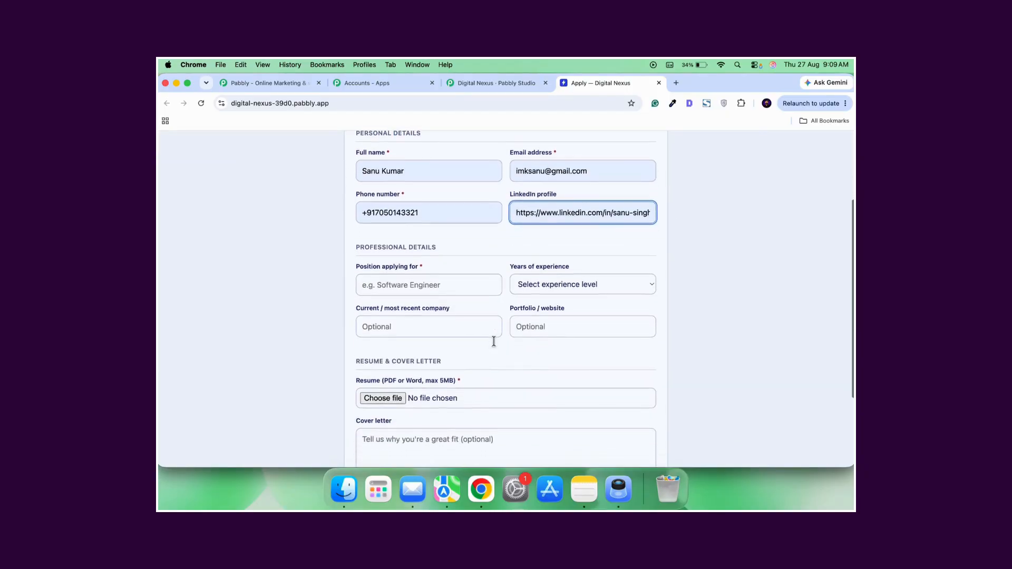
click(425, 283)
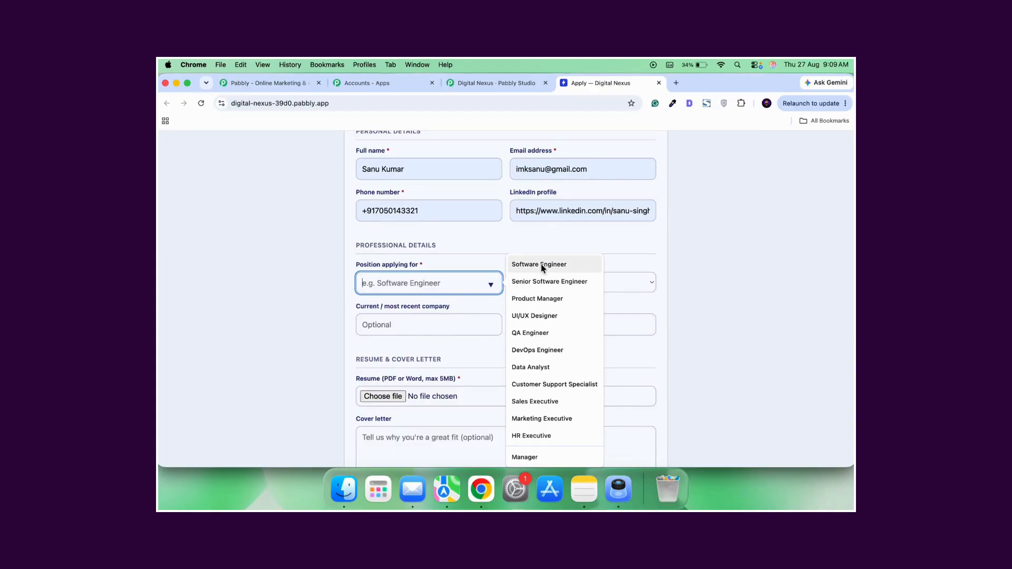
scroll(560, 350, down, 2)
scroll(560, 352, down, 2)
click(445, 196)
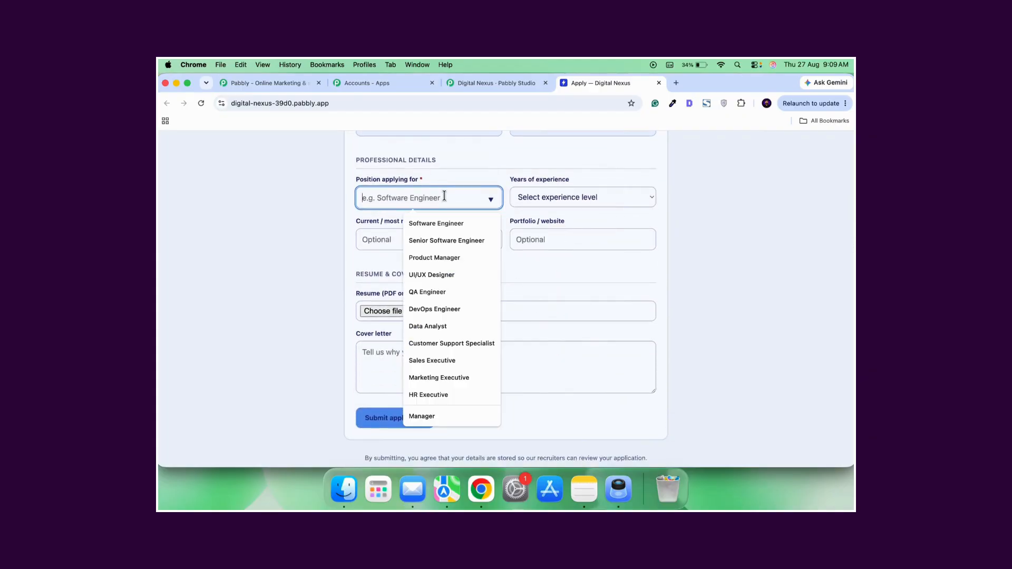
click(445, 227)
click(549, 201)
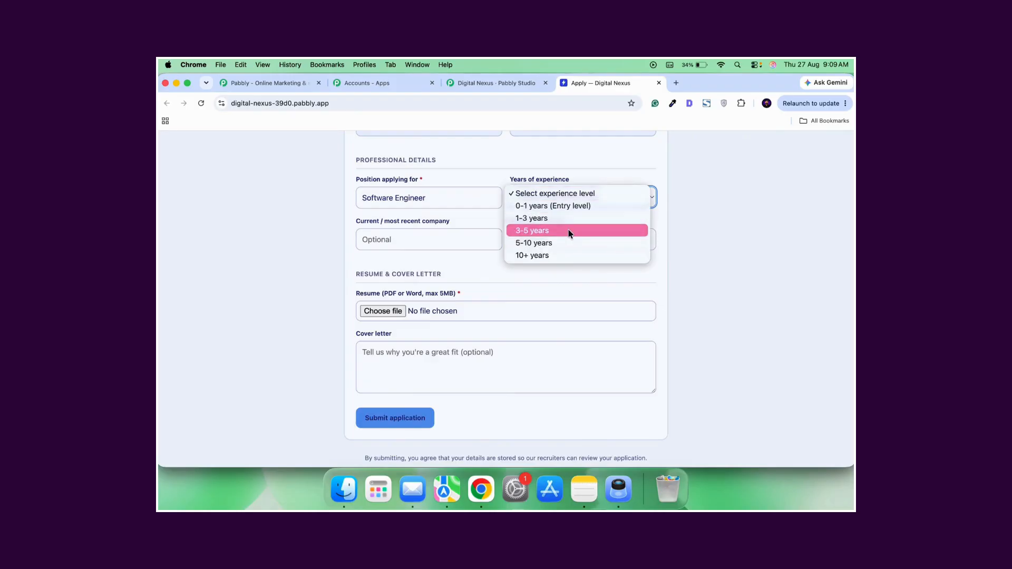
click(557, 205)
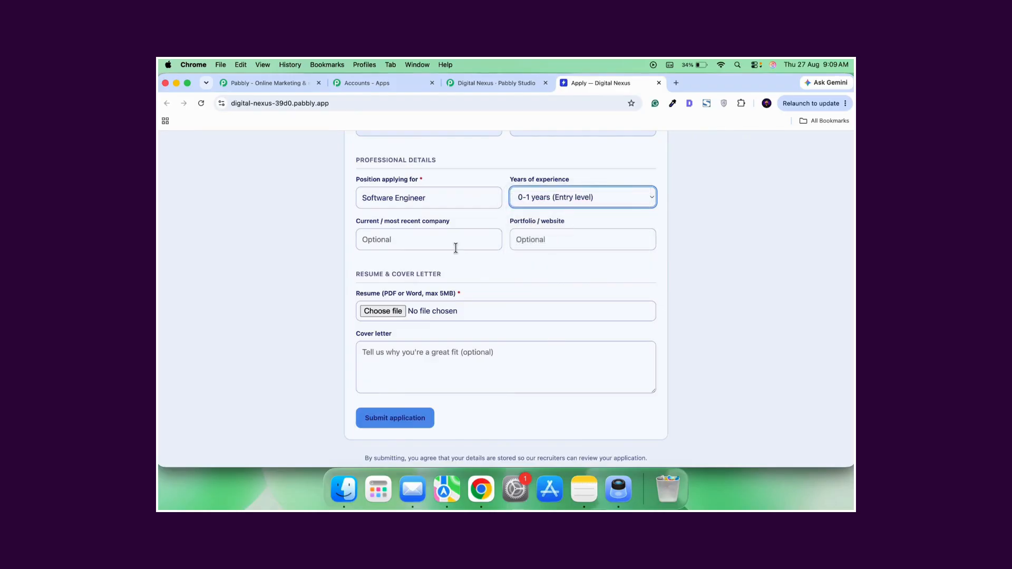
click(440, 238)
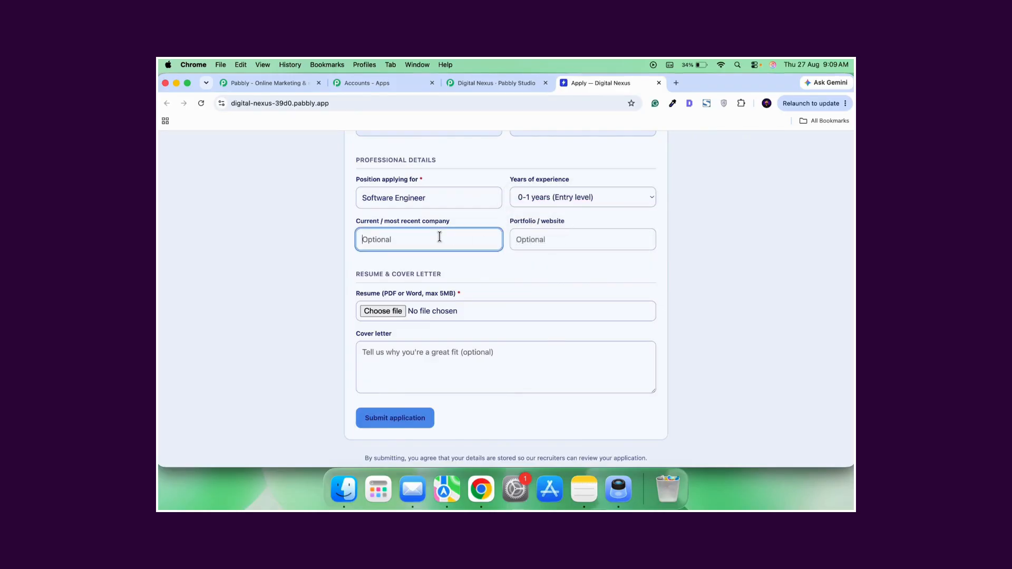
click(539, 241)
scroll(490, 263, down, 1)
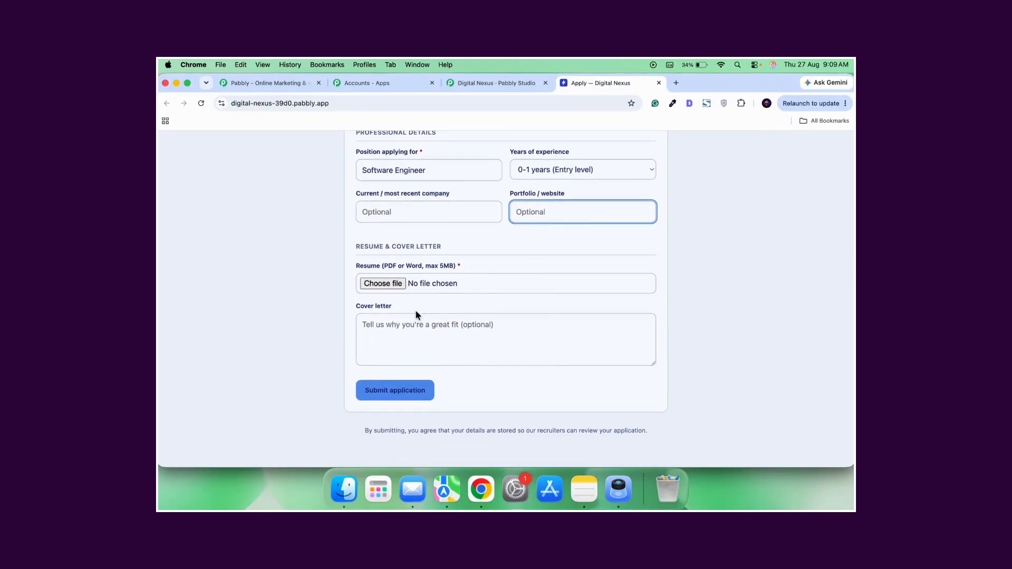
click(494, 282)
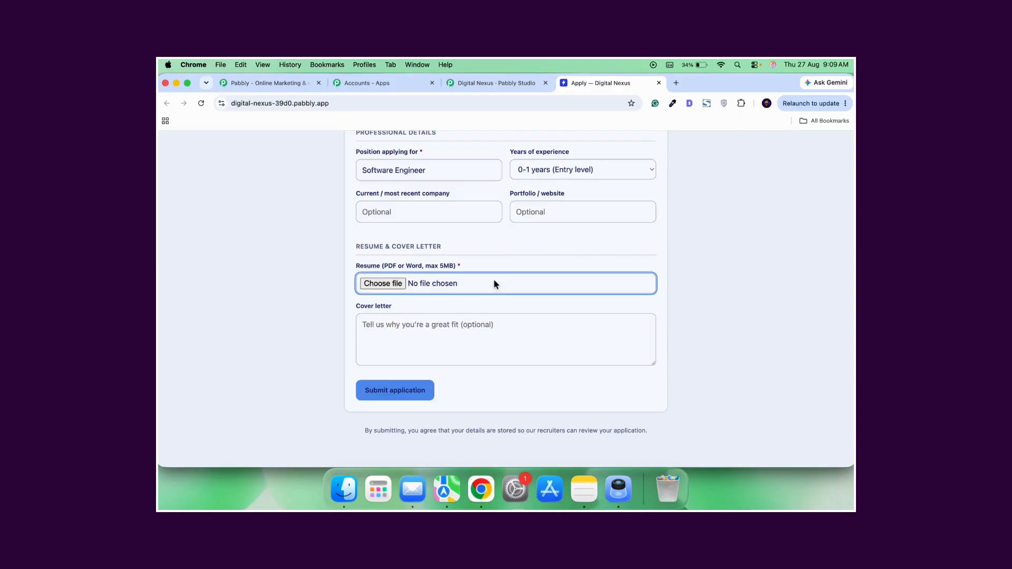
click(455, 284)
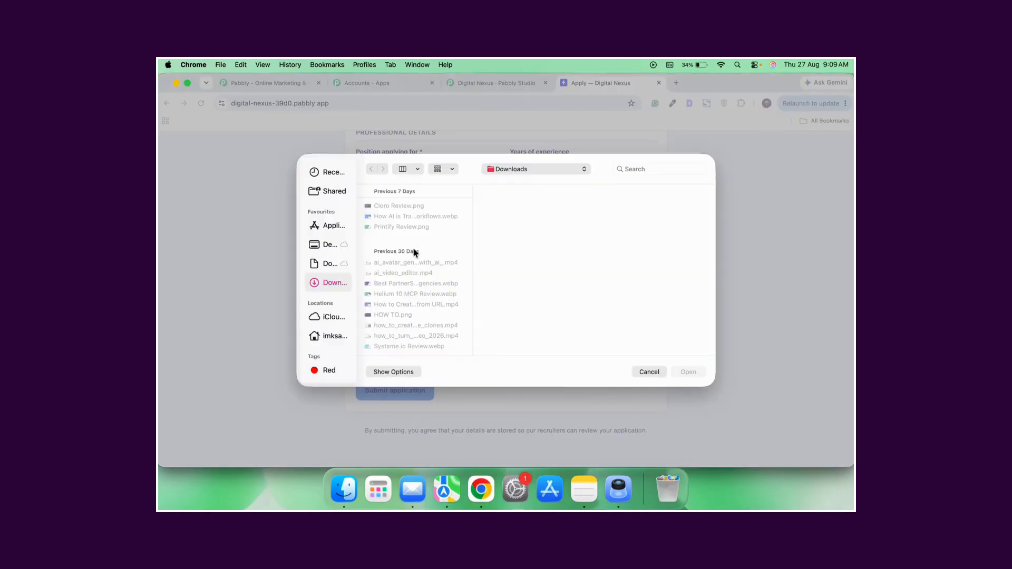
click(649, 372)
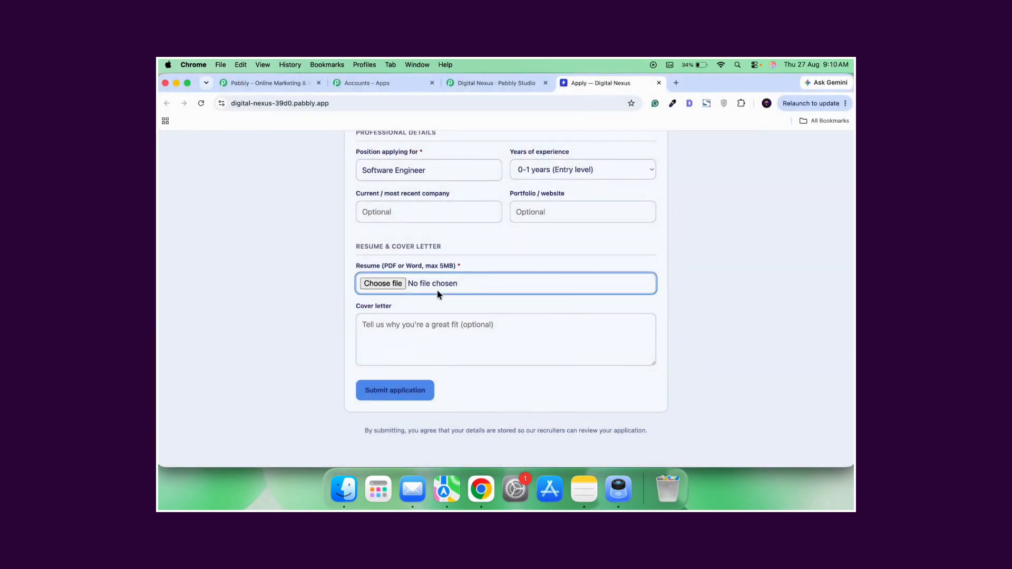
Attach the graduation degree certificate PDF from the Downloads folder as the applicant's resume.
scroll(468, 300, up, 5)
scroll(467, 297, down, 5)
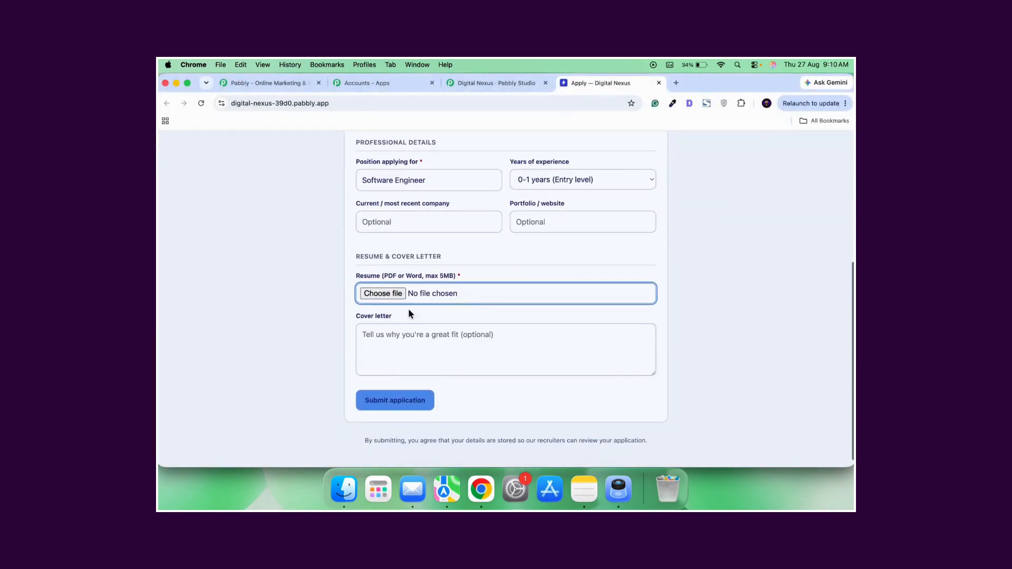
click(384, 294)
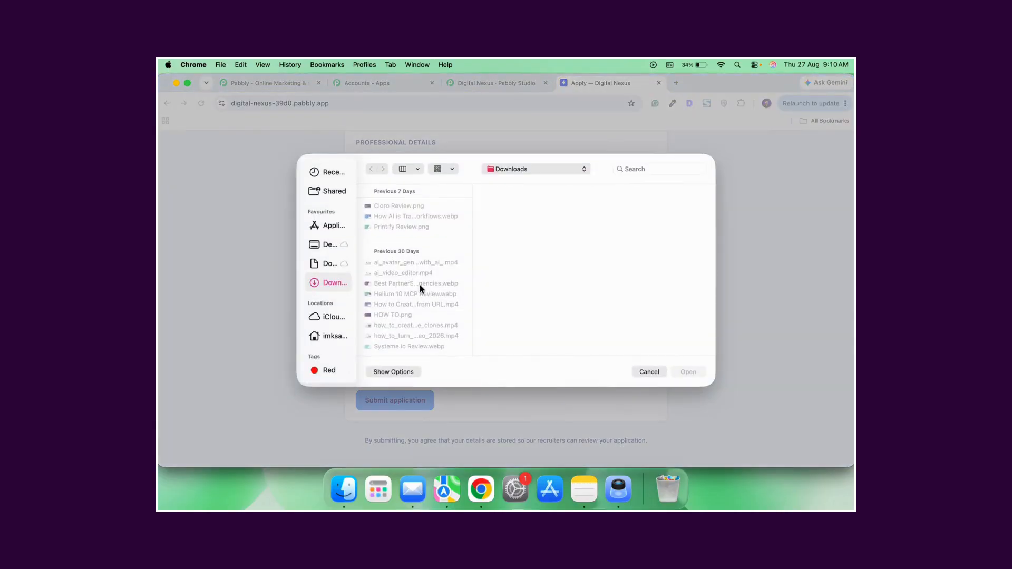
scroll(442, 262, down, 10)
scroll(442, 262, down, 4)
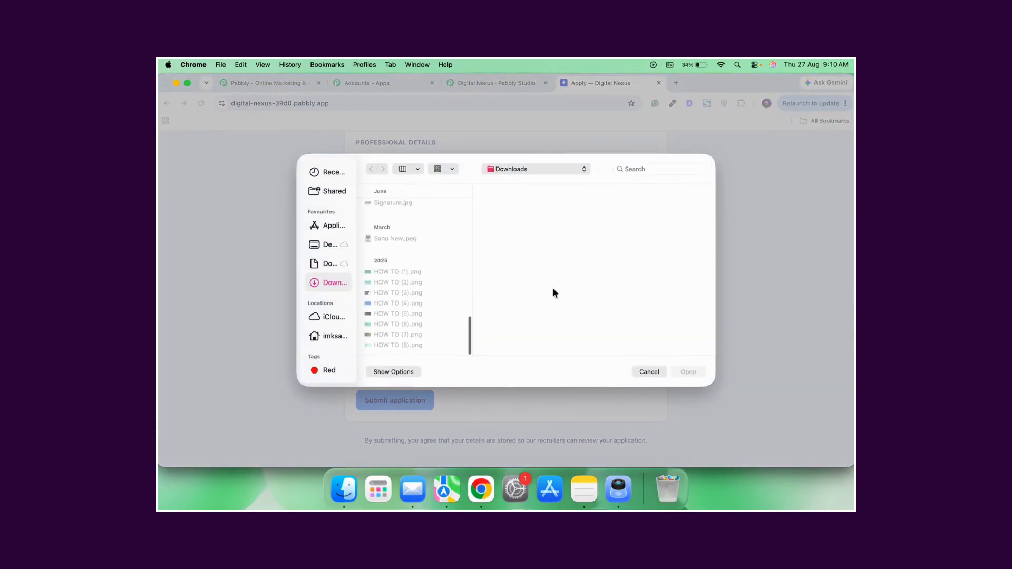
scroll(404, 258, up, 4)
scroll(403, 259, down, 1)
scroll(431, 320, down, 1)
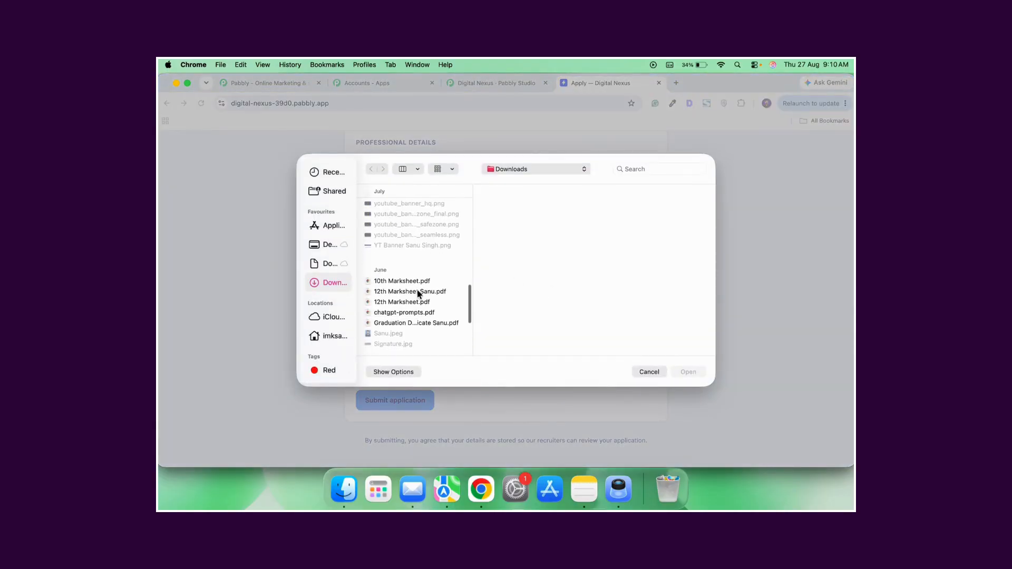
click(417, 293)
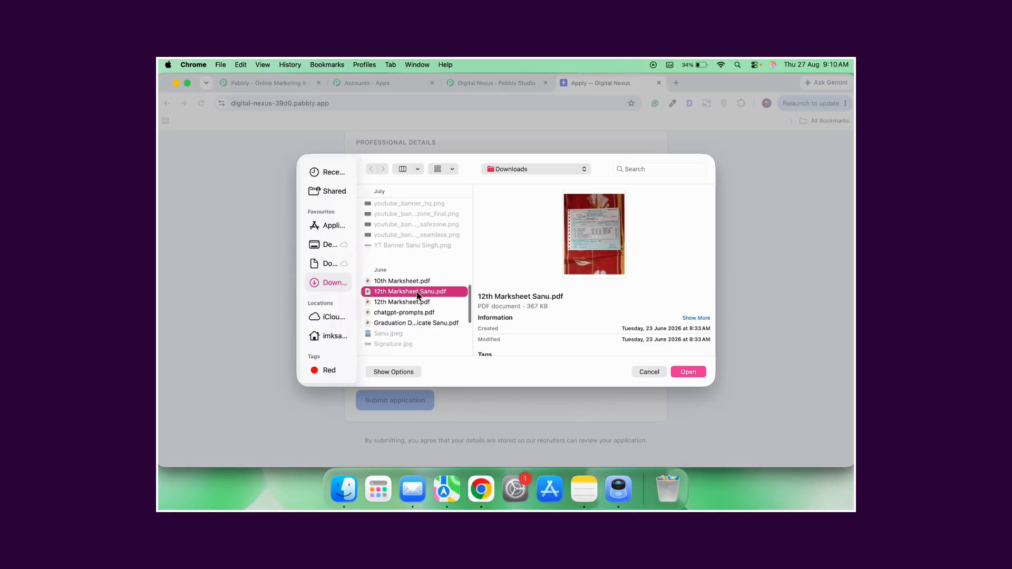
click(441, 324)
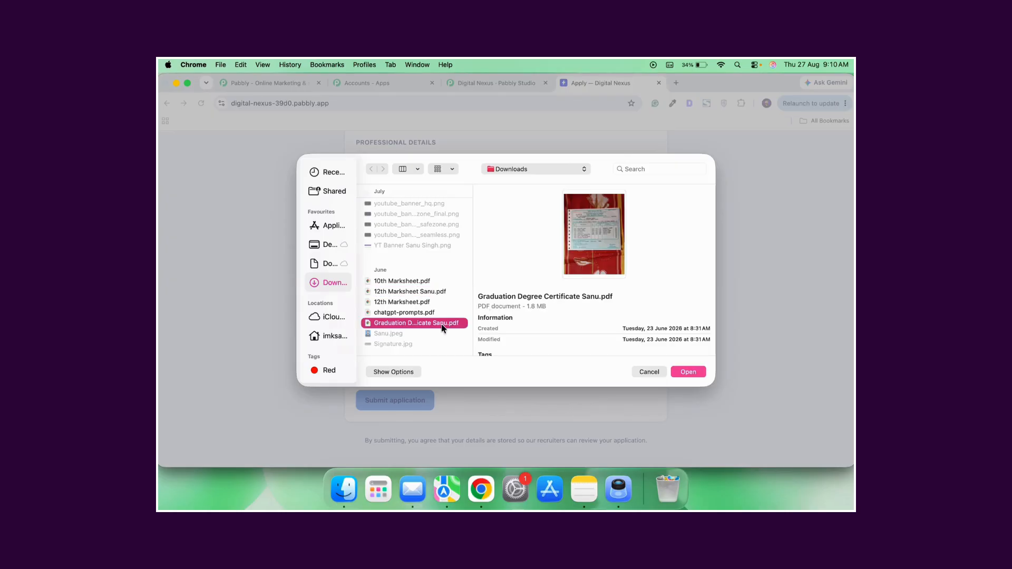
click(688, 374)
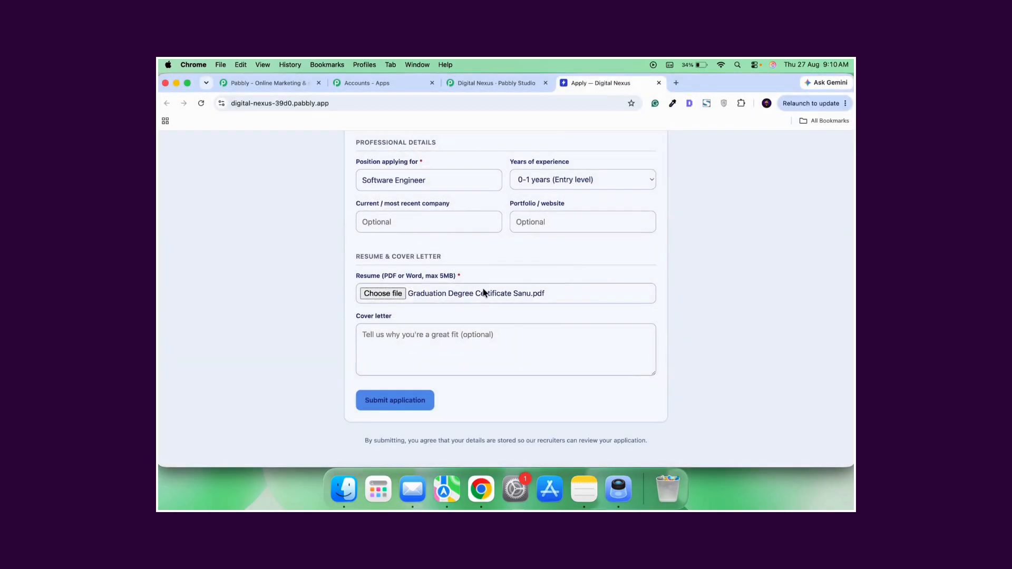
Submit the completed job application and read the heading of the confirmation page.
scroll(456, 295, down, 1)
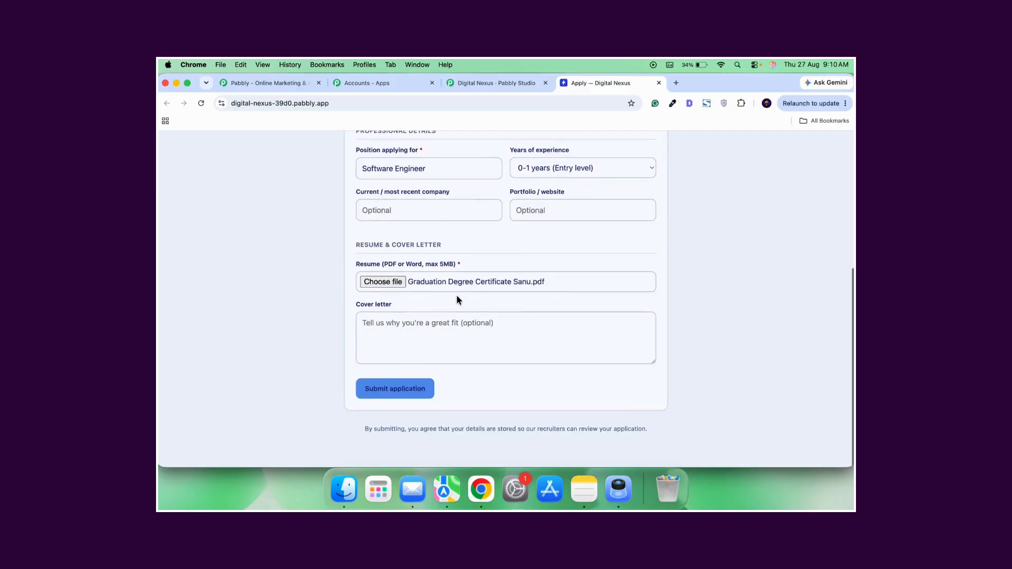
click(398, 391)
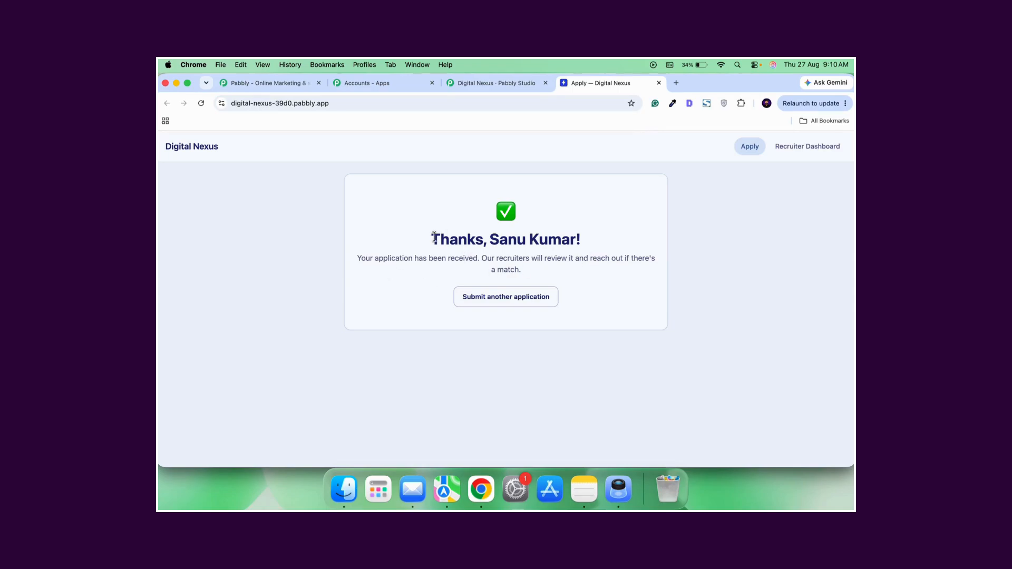
drag(429, 238, 594, 238)
click(600, 241)
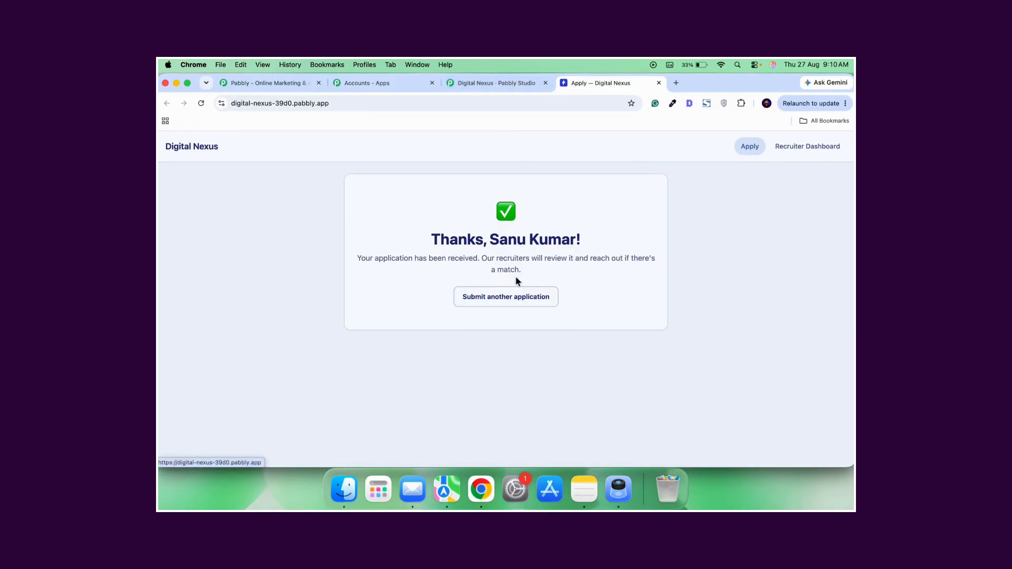
Go to the Recruiter Dashboard, check the application date and open the submitted Software Engineer application.
click(792, 147)
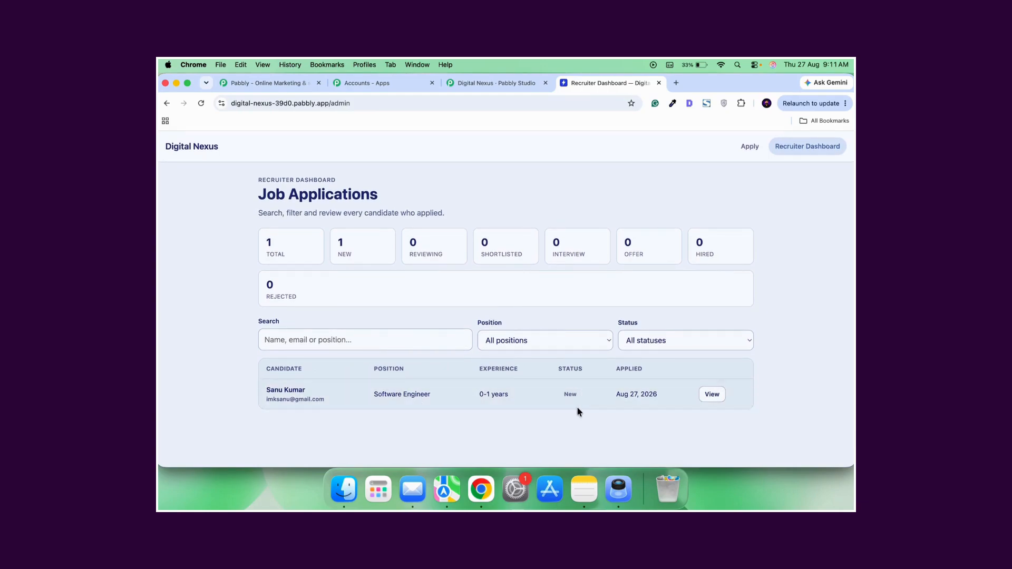
triple_click(619, 391)
click(713, 395)
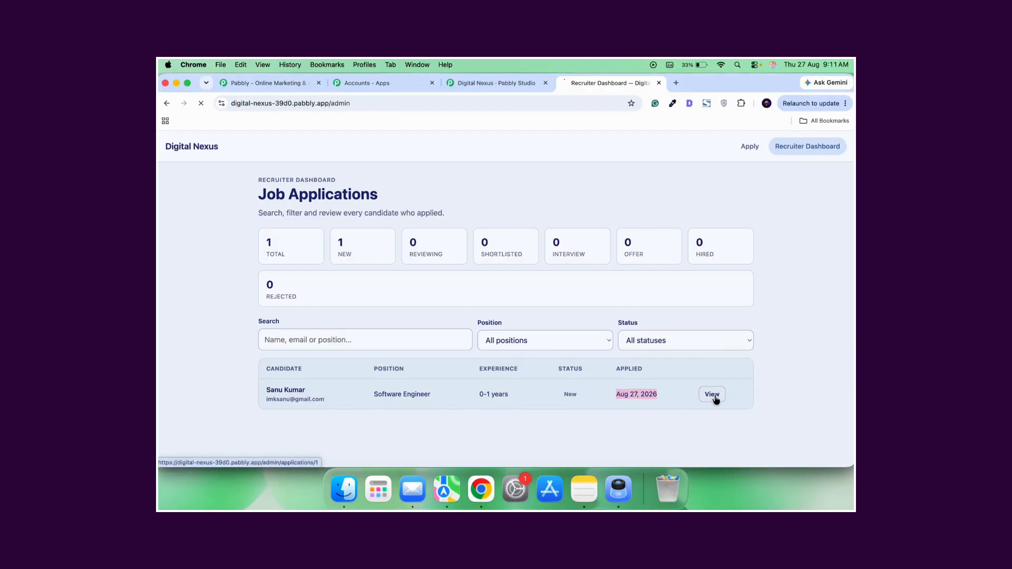
Review the submitted application's candidate details, cover letter, resume download and status section, and return to the dashboard.
scroll(429, 350, down, 5)
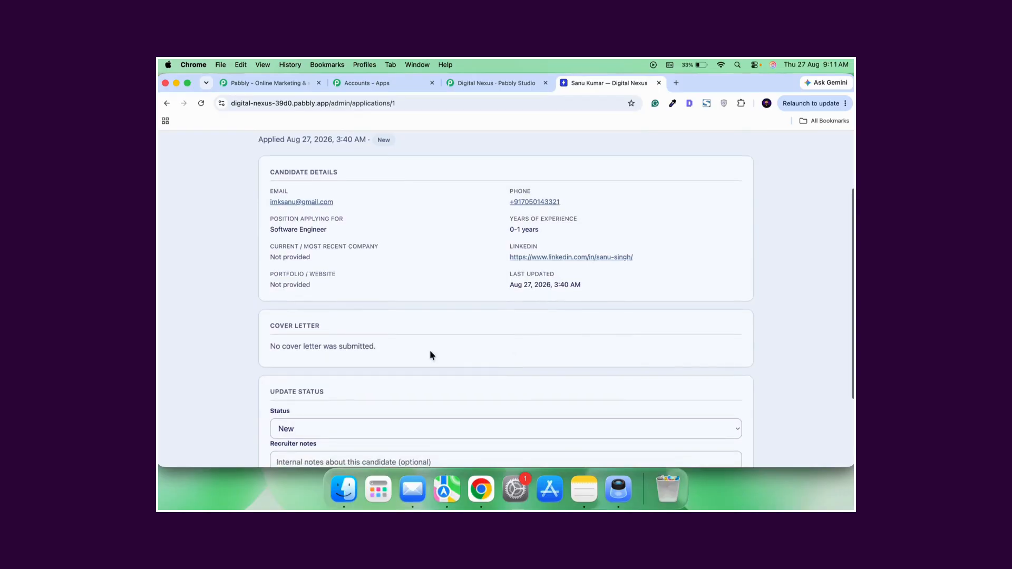
scroll(490, 264, up, 4)
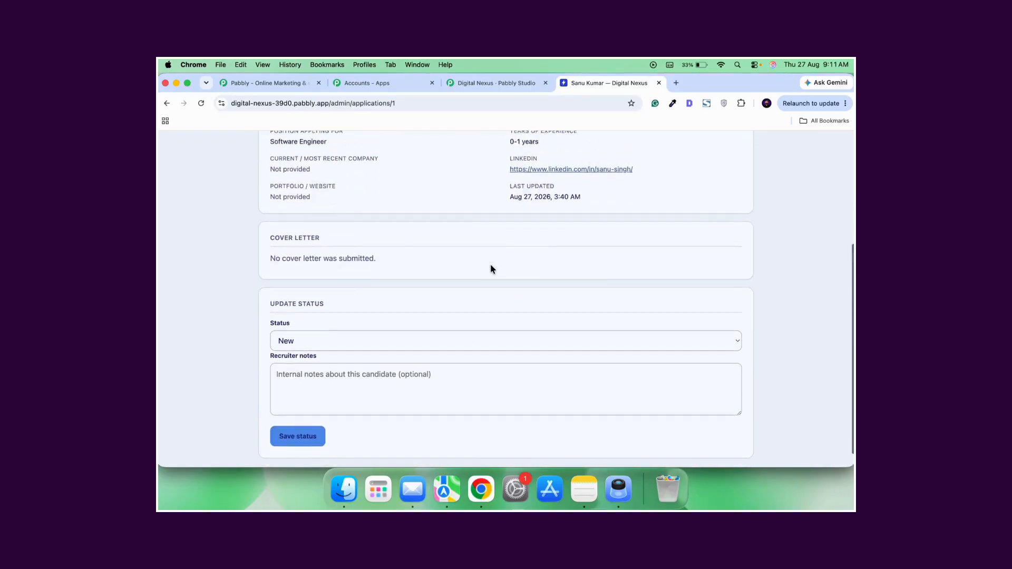
scroll(473, 246, up, 1)
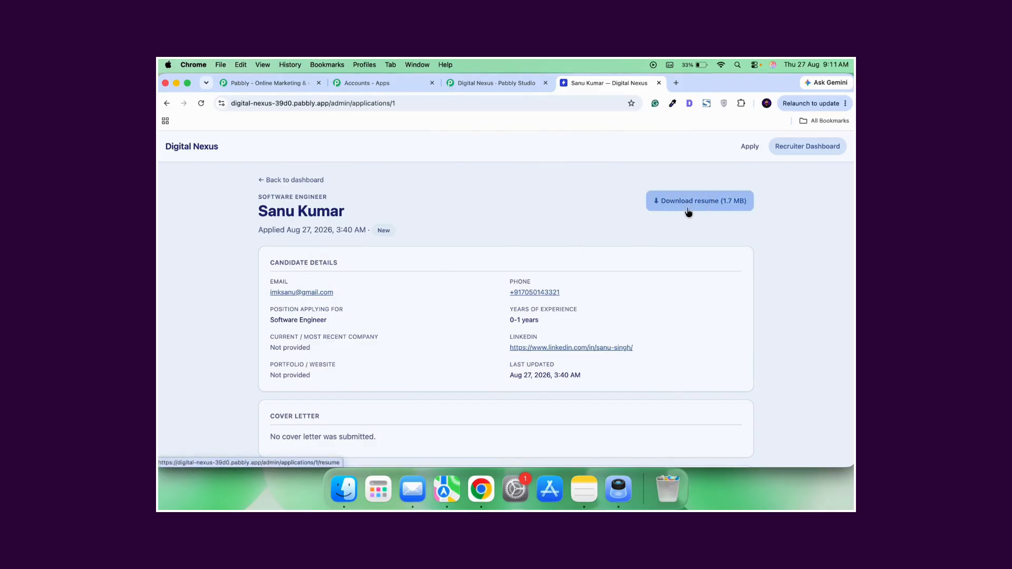
scroll(497, 271, down, 5)
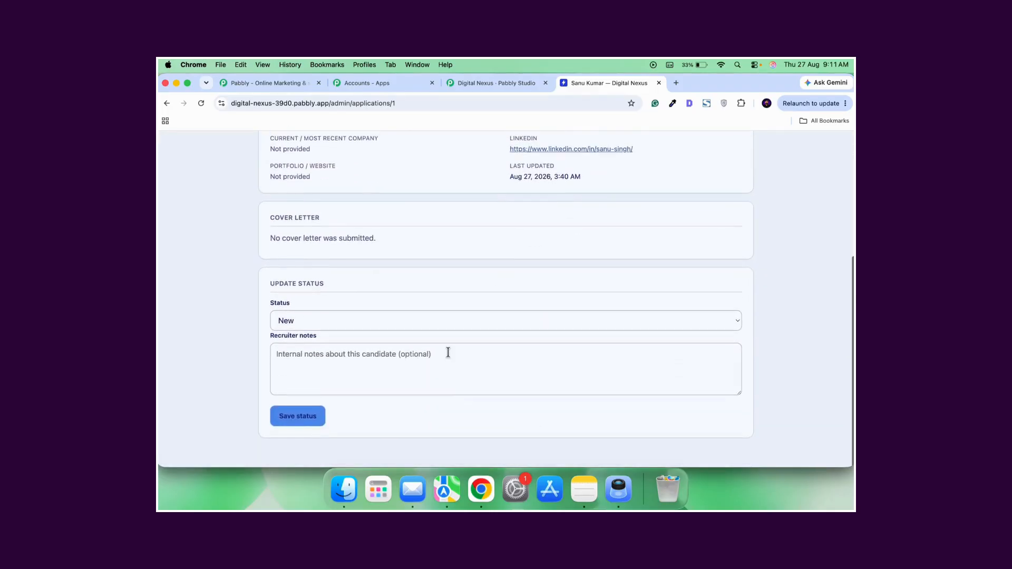
scroll(448, 352, up, 5)
click(281, 182)
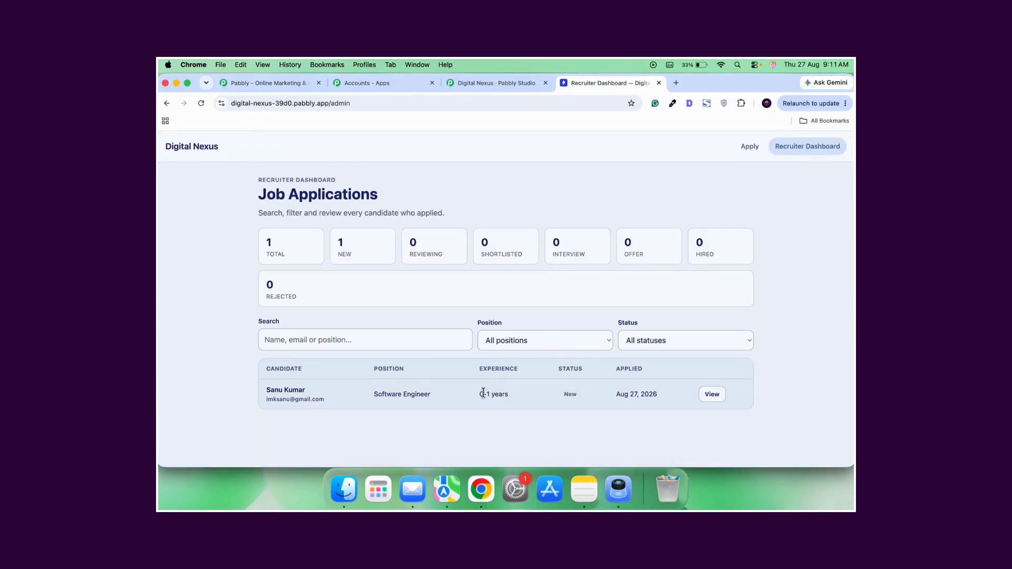
Go back to the Digital Nexus project in Pabbly Studio and review the original app prompt, build plan and file activity in the chat.
click(498, 87)
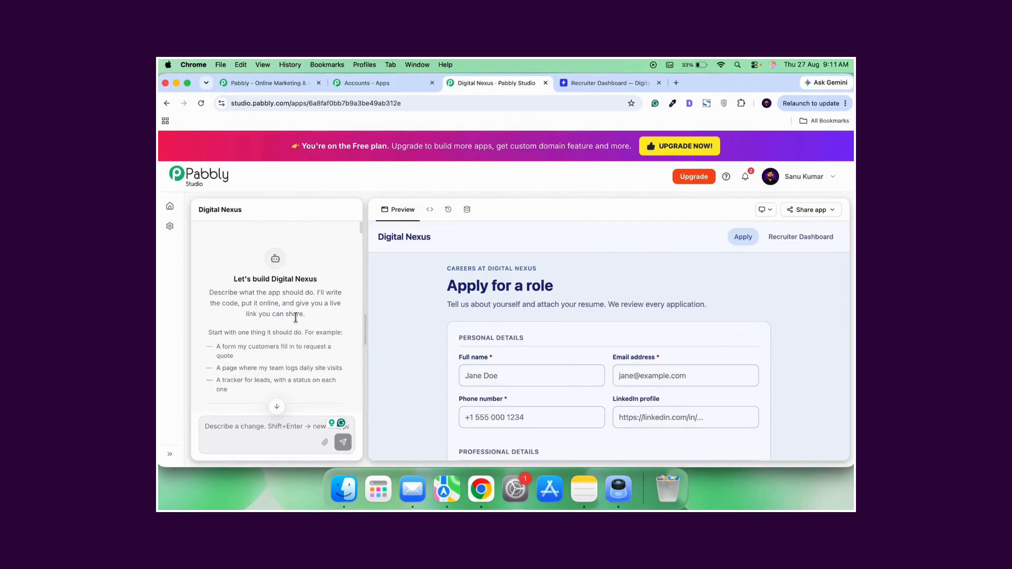
scroll(296, 352, down, 10)
scroll(296, 353, up, 6)
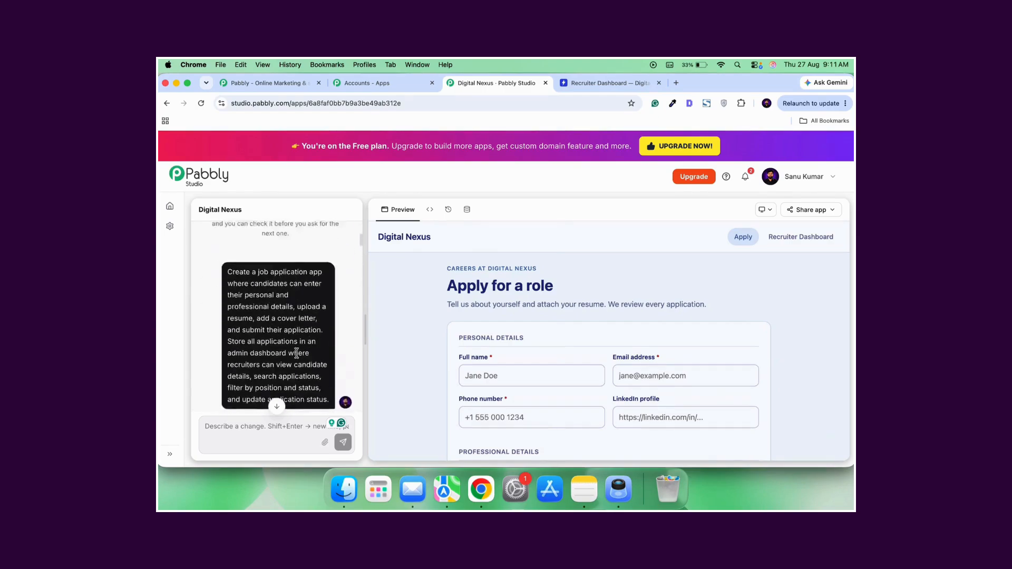
scroll(296, 352, down, 2)
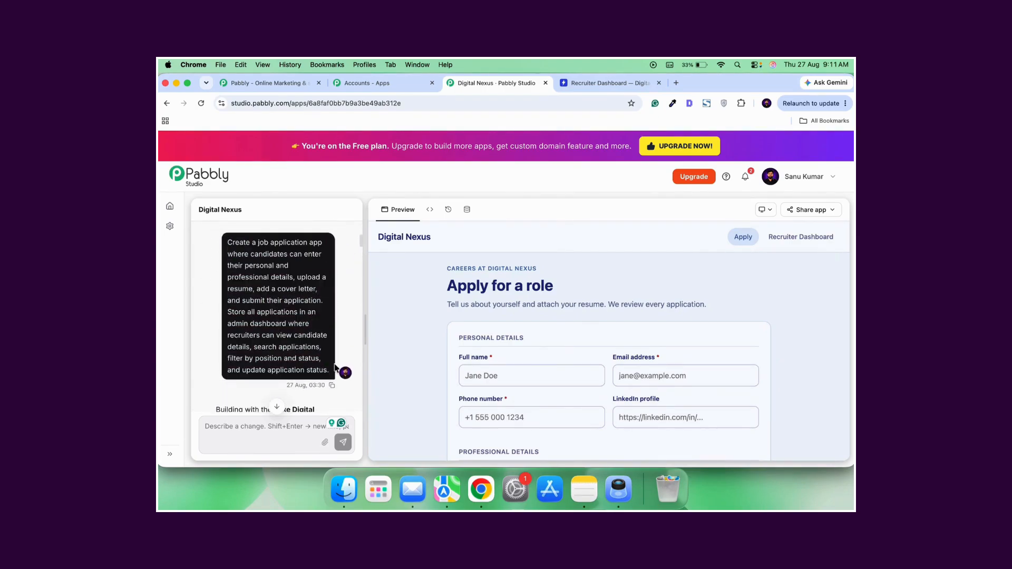
scroll(305, 344, down, 5)
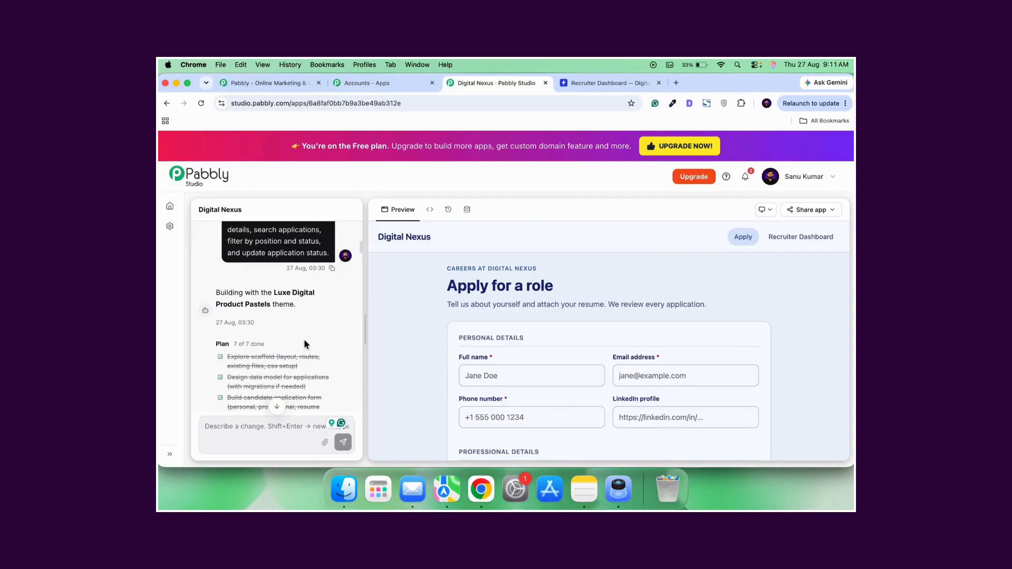
scroll(305, 344, down, 10)
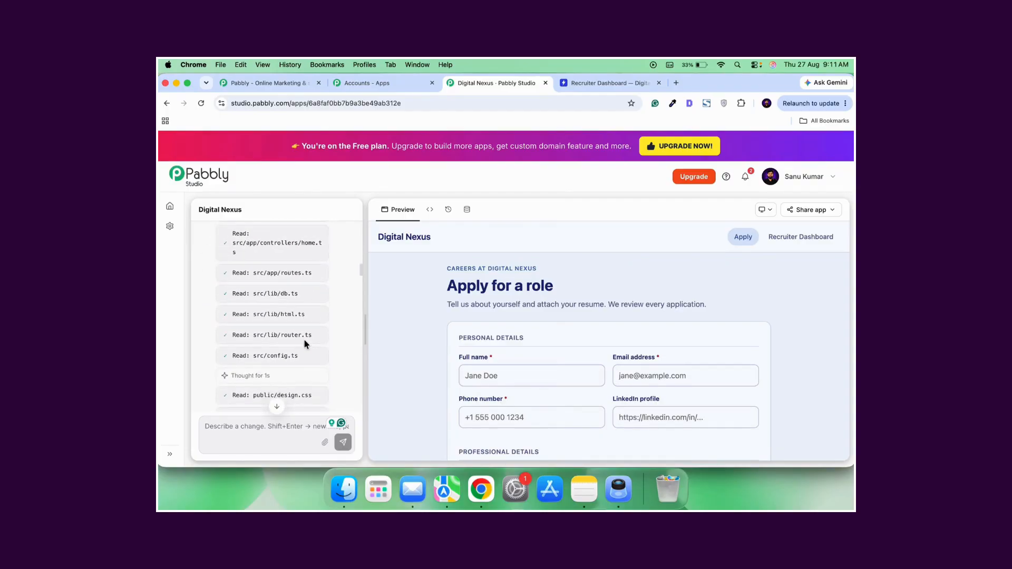
scroll(305, 344, up, 10)
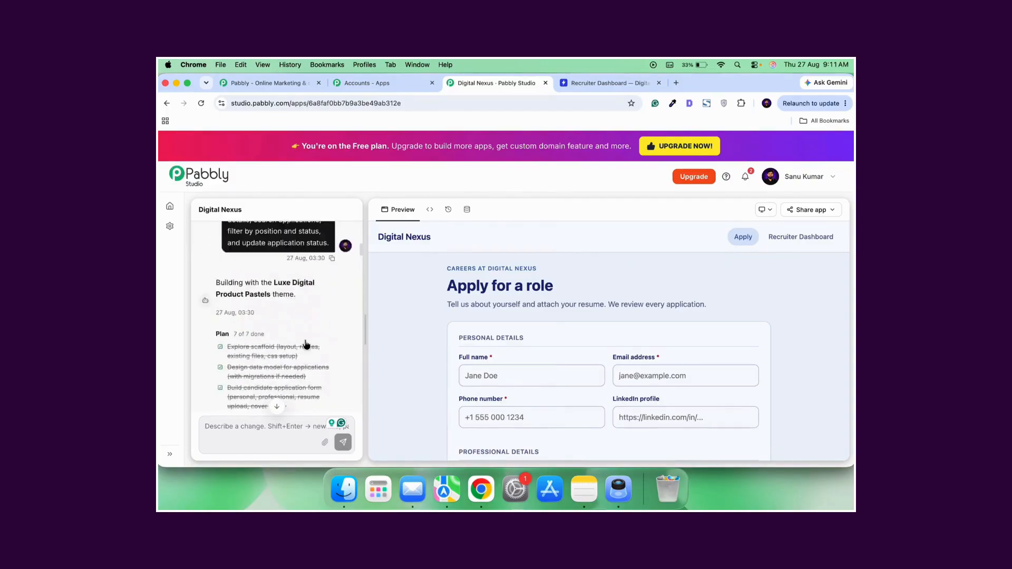
scroll(305, 344, up, 10)
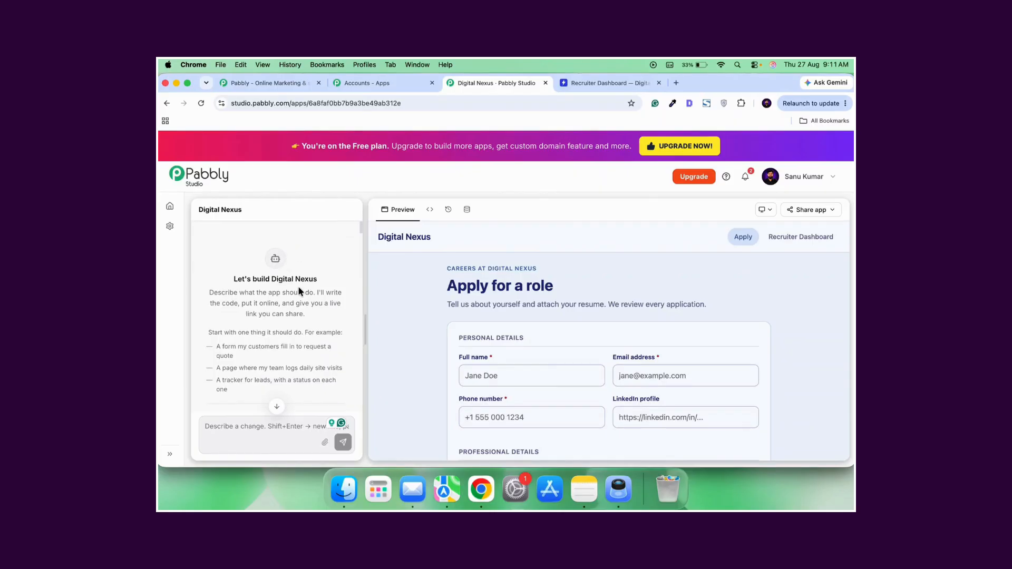
scroll(299, 289, down, 4)
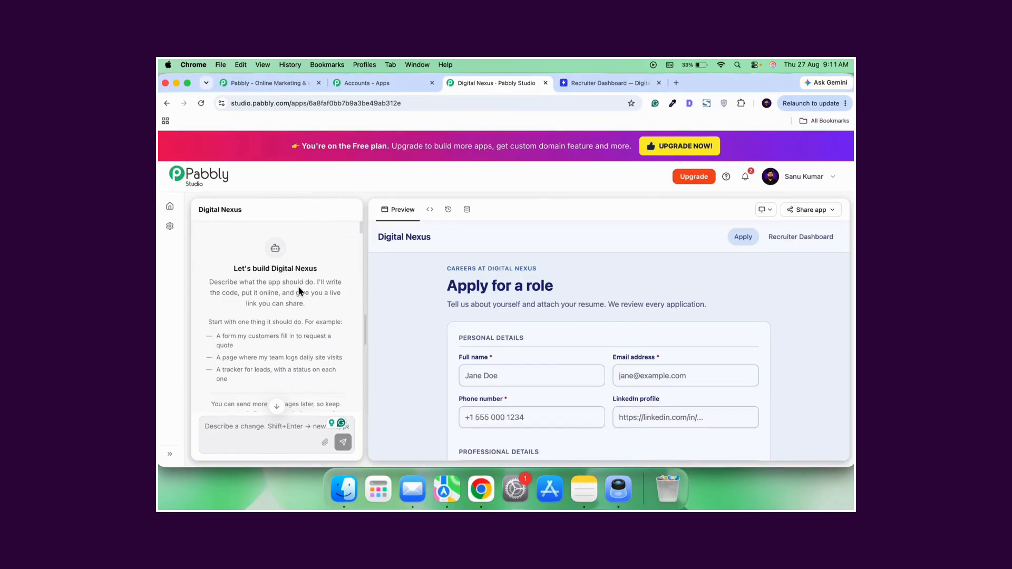
scroll(298, 286, up, 4)
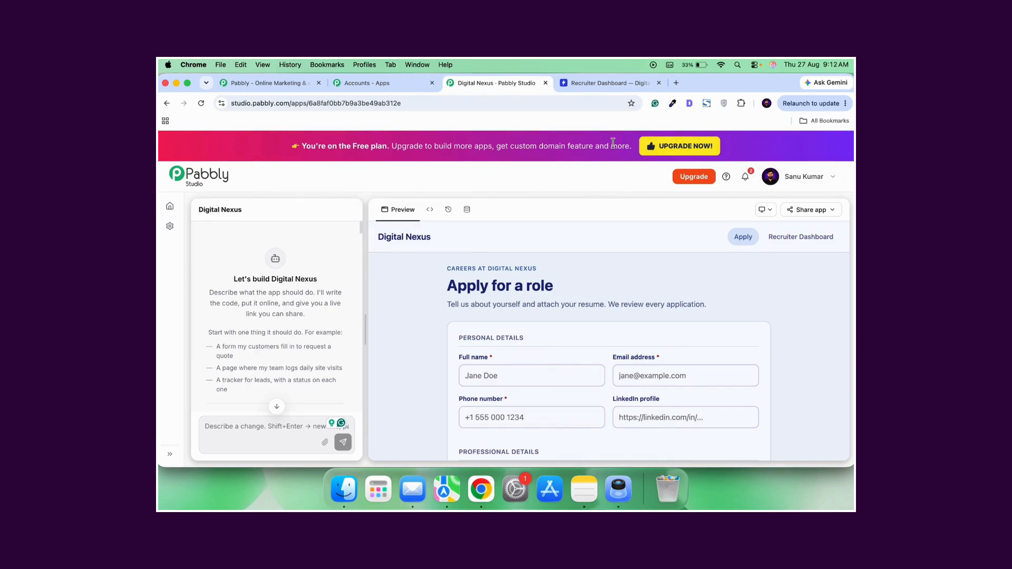
Open the Pabbly Studio upgrade offers from the Free plan banner, look over the monthly Standard and Unlimited plans and close them.
right_click(666, 147)
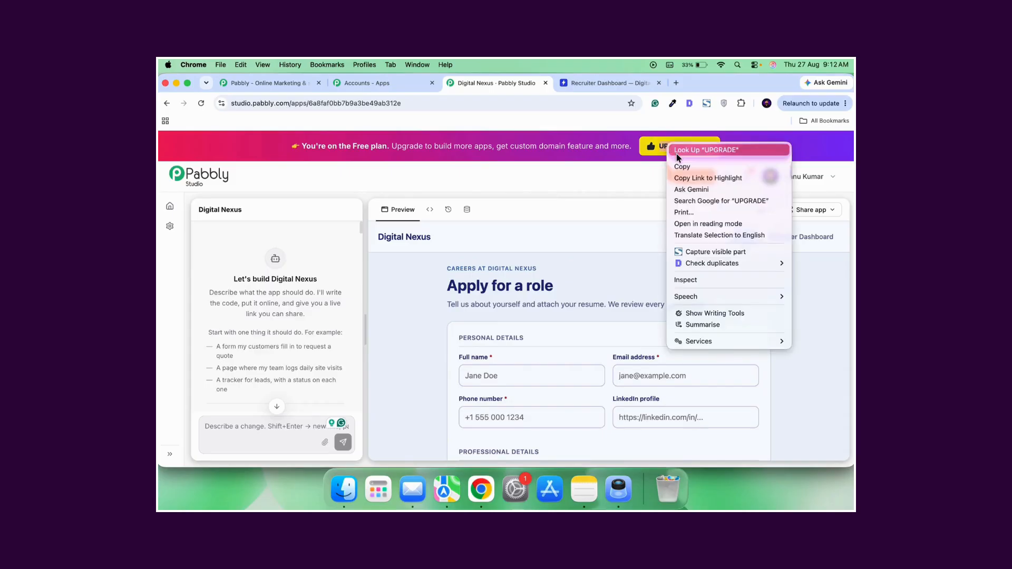
click(619, 188)
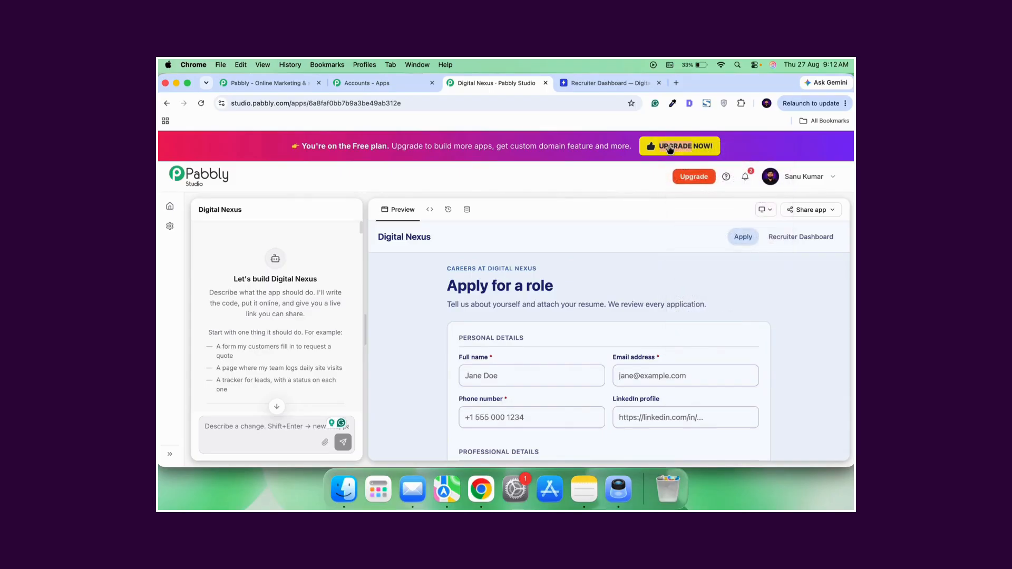
click(669, 148)
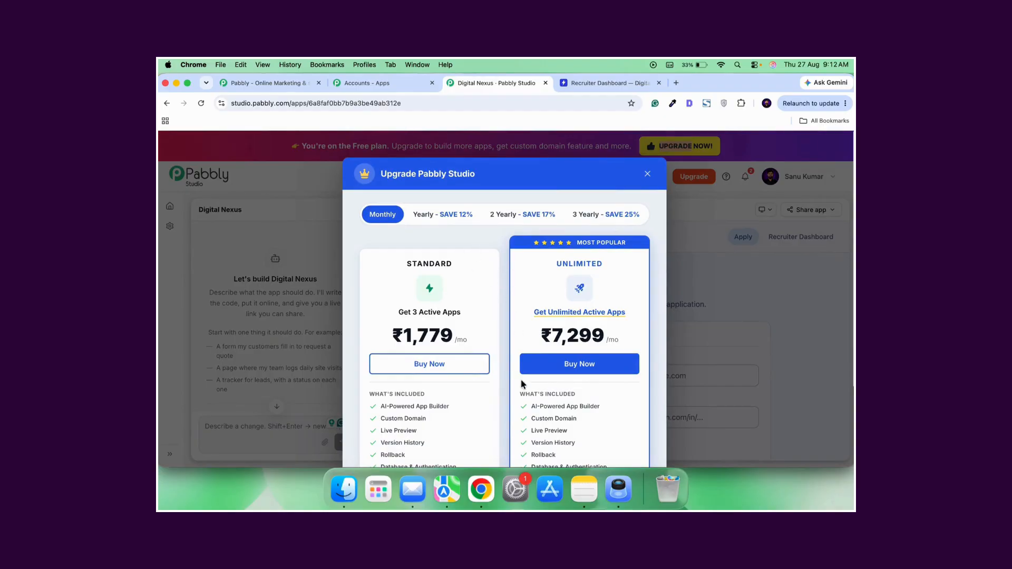
scroll(522, 383, down, 4)
scroll(537, 317, up, 3)
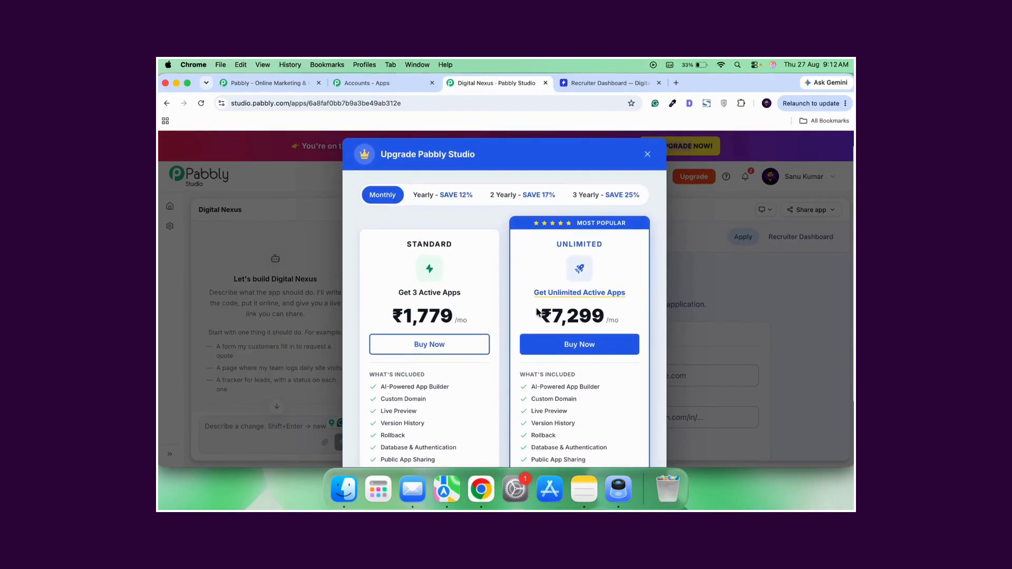
click(648, 154)
Reopen the upgrade plans, compare the included features and the Yearly, 2 Yearly and 3 Yearly pricing, and close them.
click(688, 152)
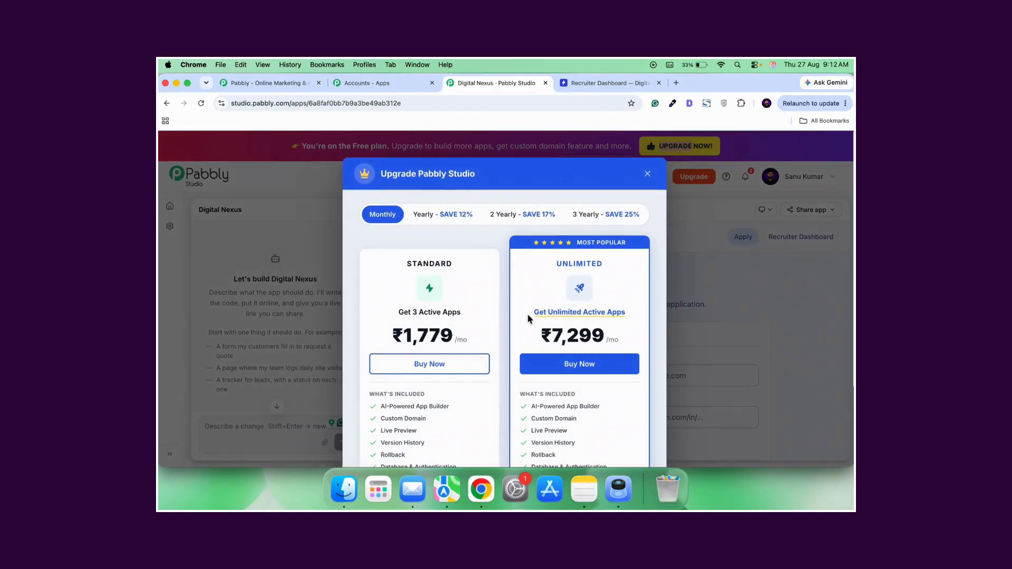
scroll(520, 361, down, 3)
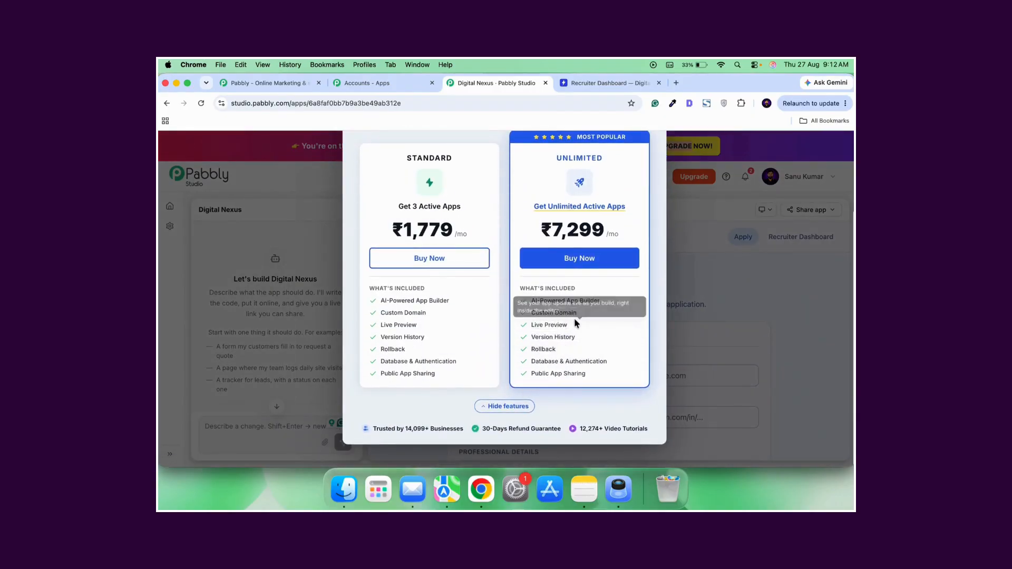
scroll(574, 317, up, 3)
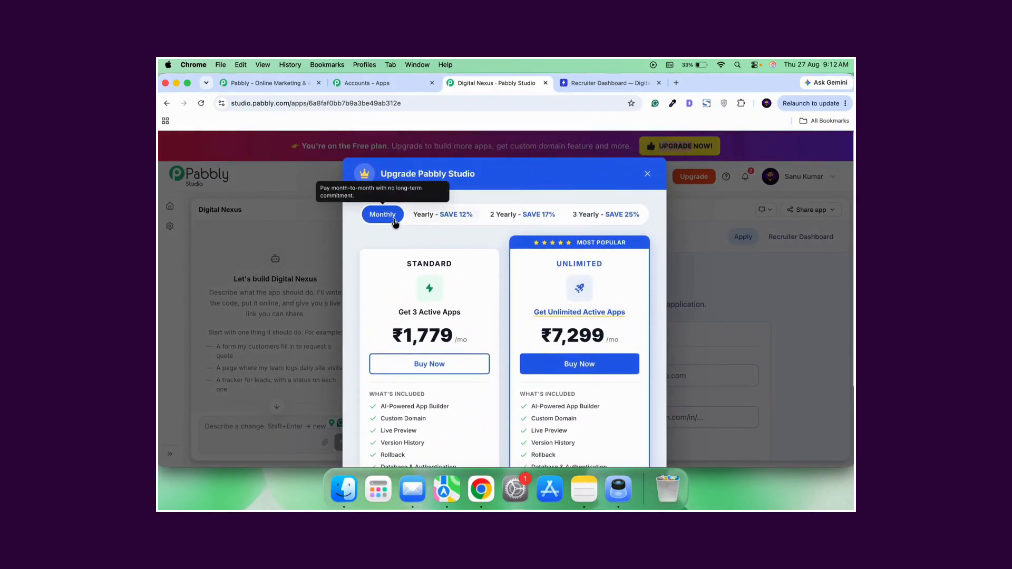
click(424, 217)
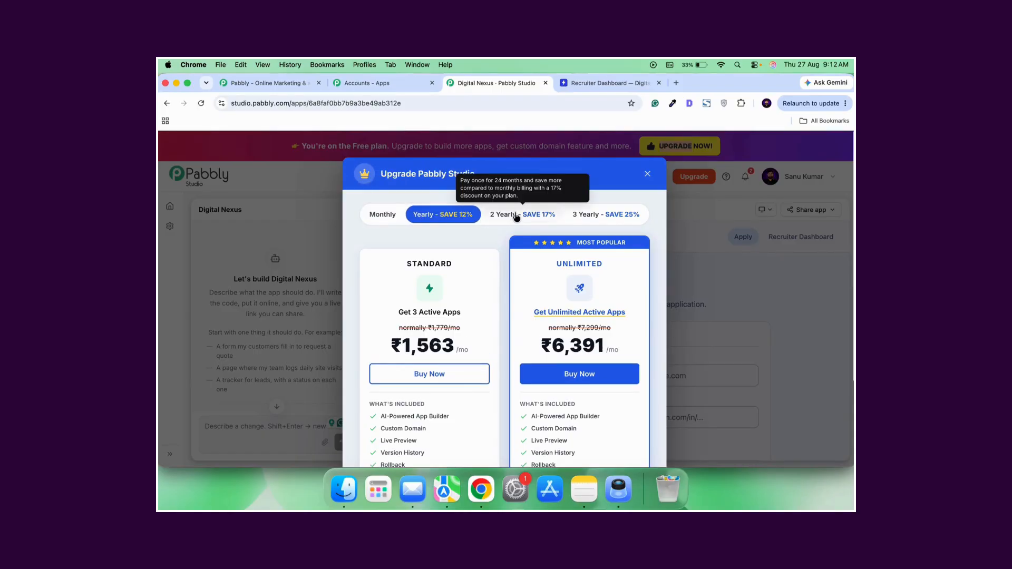
click(506, 219)
click(609, 218)
scroll(592, 301, down, 3)
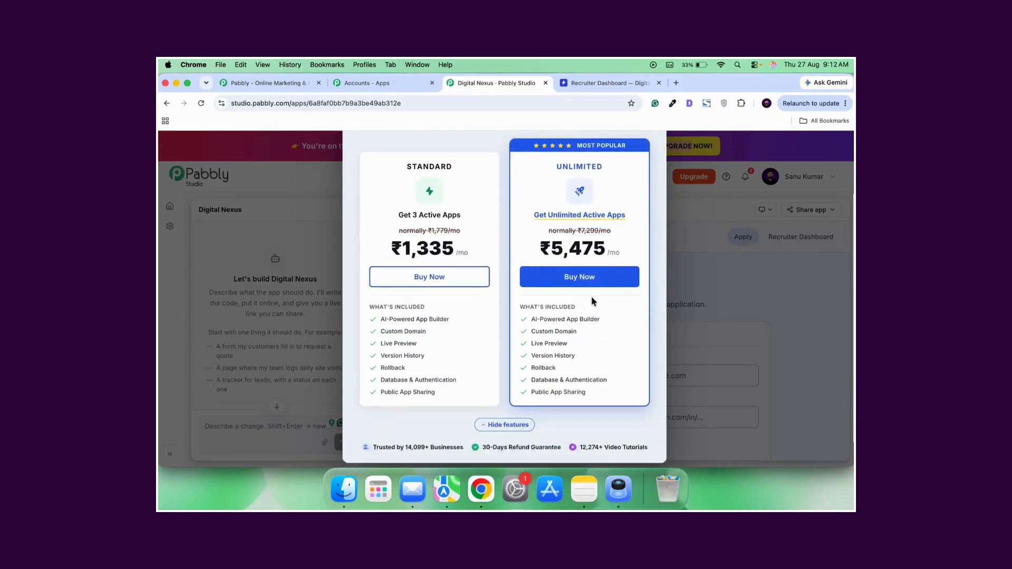
scroll(647, 221, up, 3)
click(647, 175)
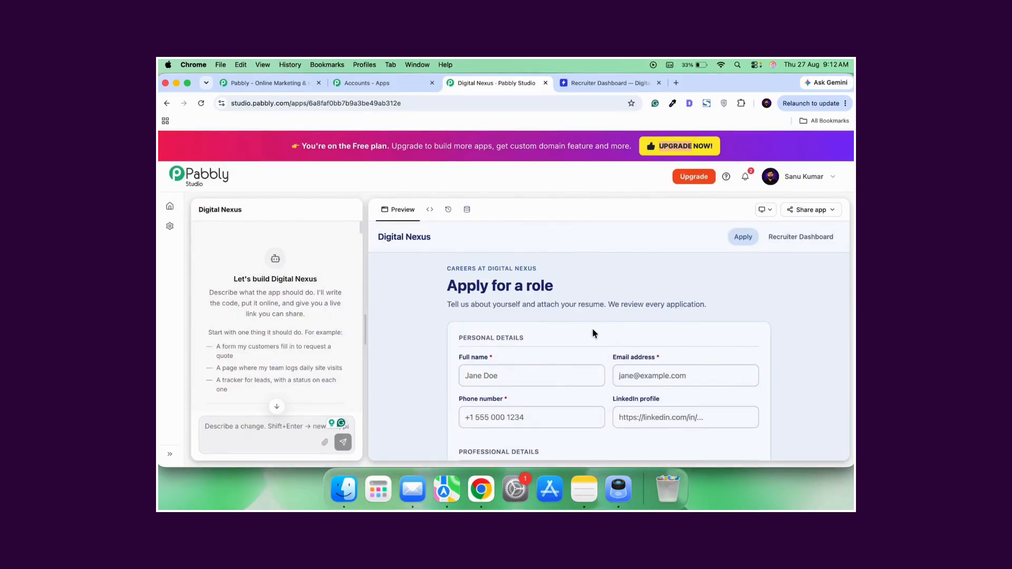
scroll(592, 328, down, 10)
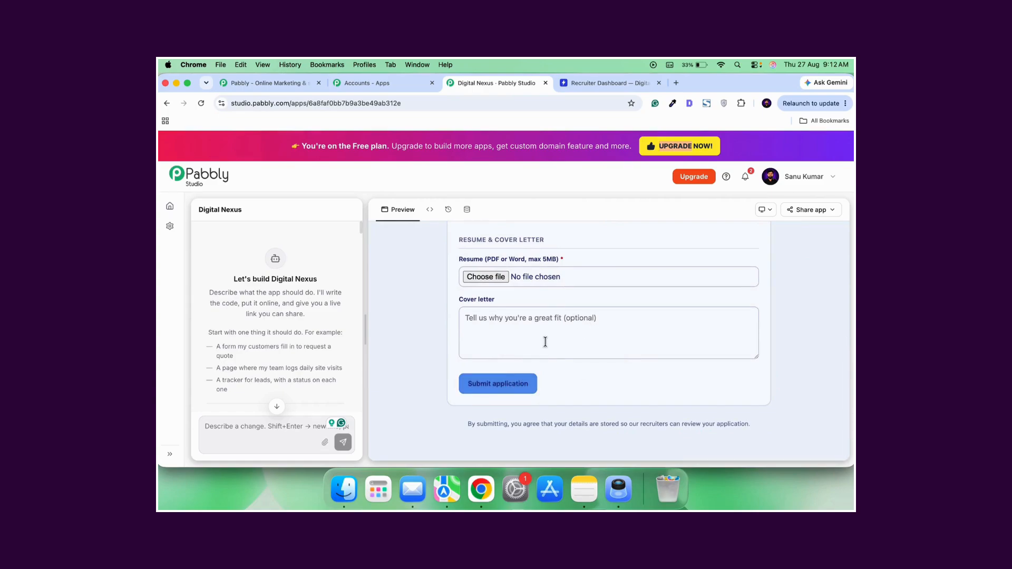
scroll(596, 375, up, 1)
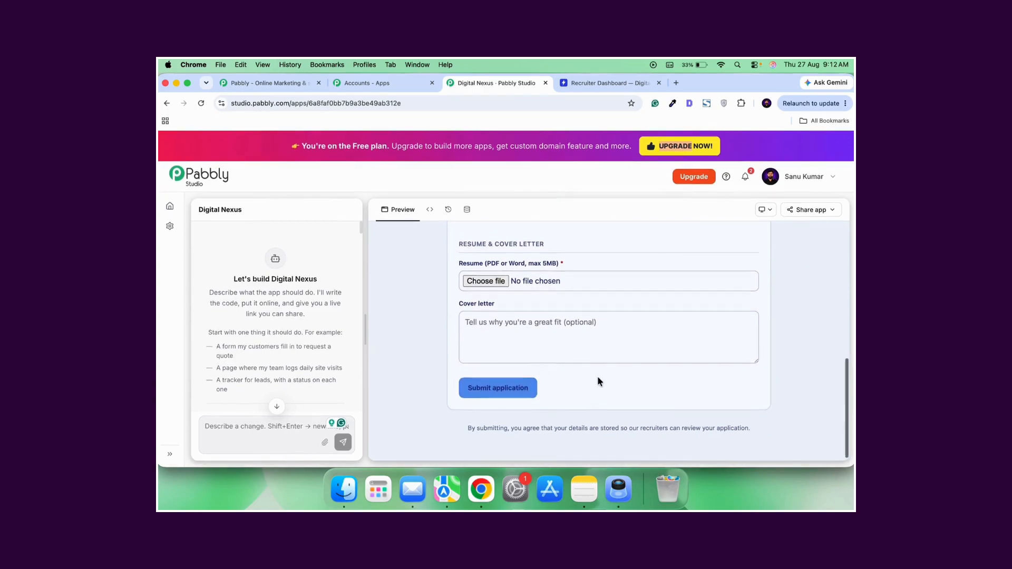
scroll(598, 381, up, 10)
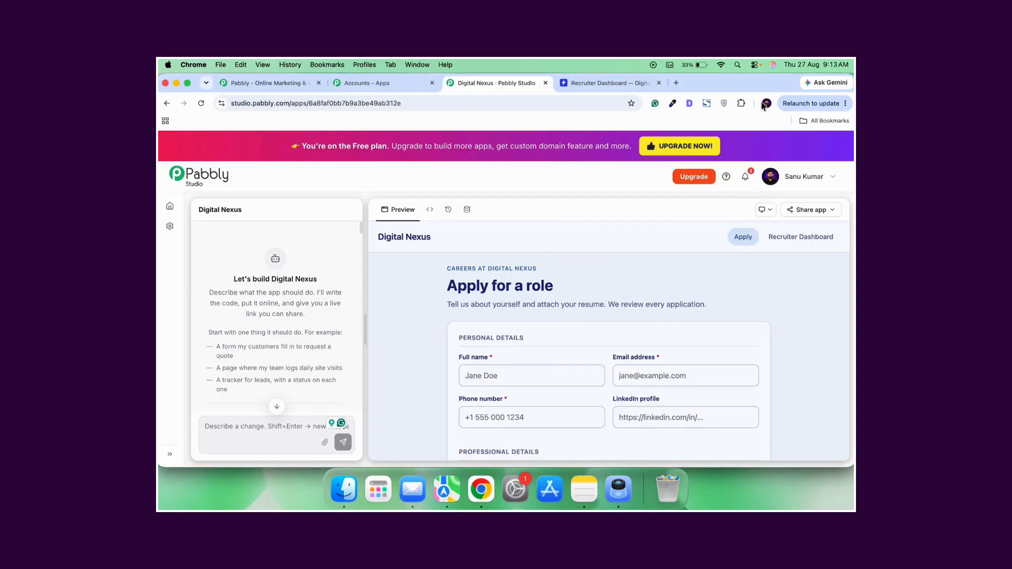
click(757, 64)
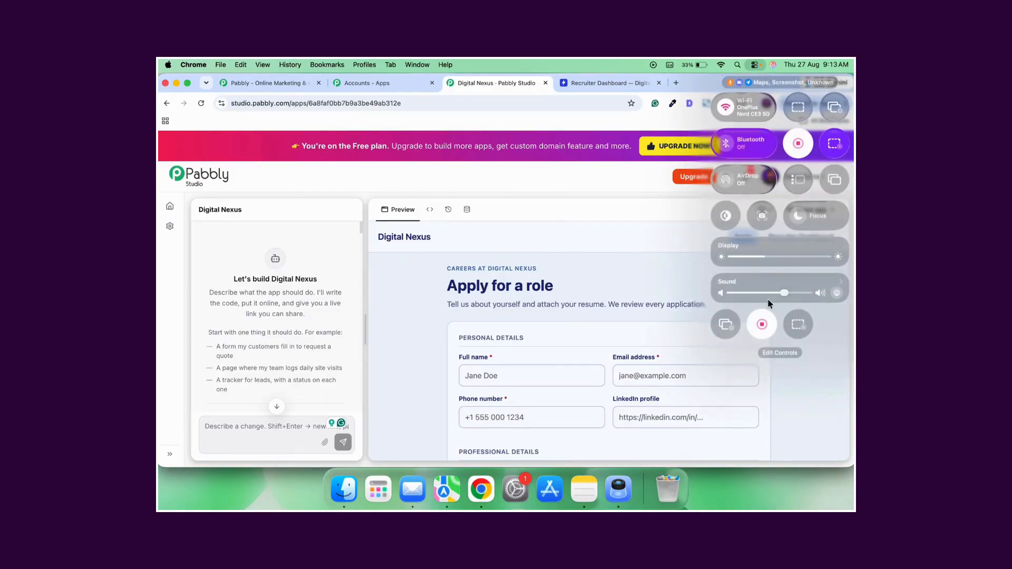